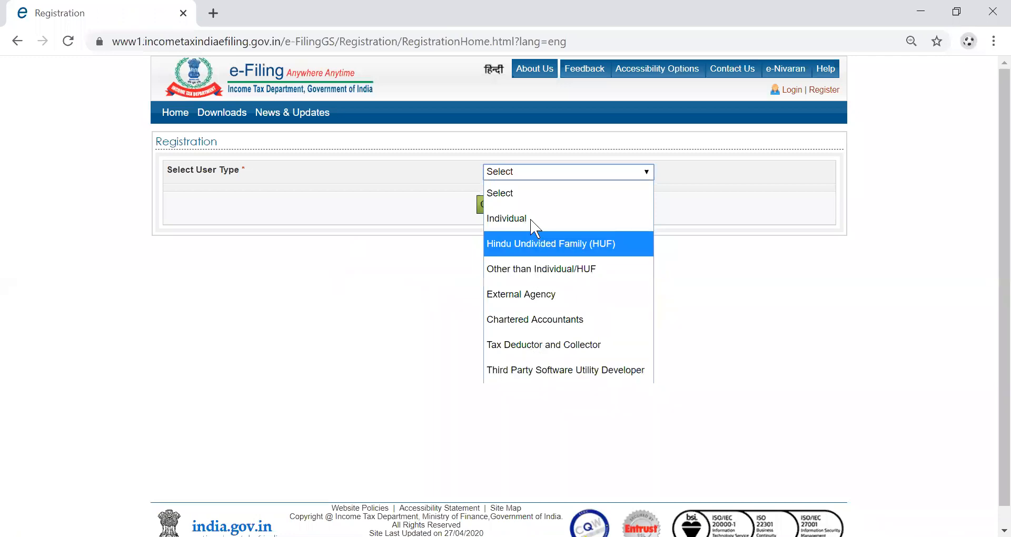
# Start an Individual registration and enter the user's PAN.
pyautogui.click(506, 209)
pyautogui.click(507, 207)
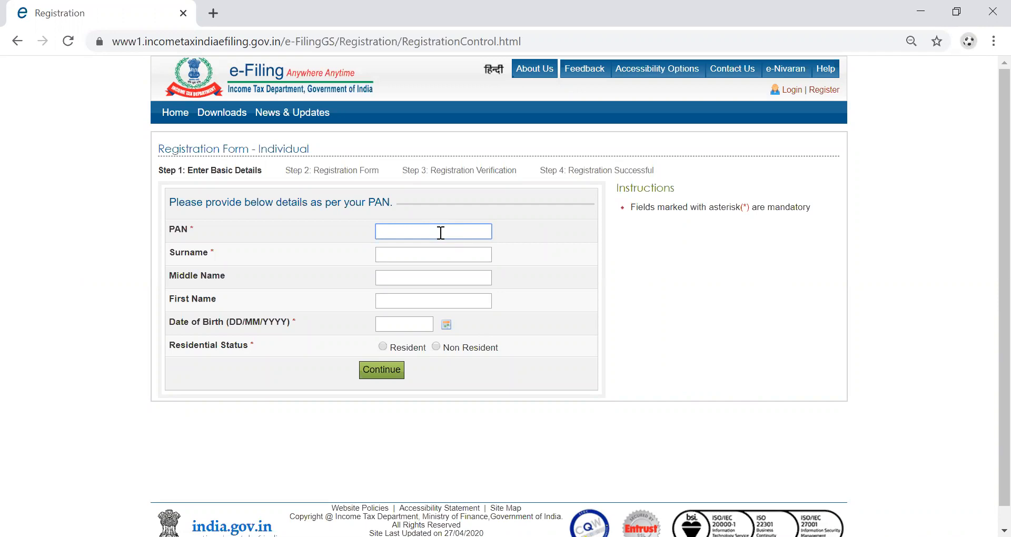
# Fill in the user's surname and first name, leaving the middle name blank.
pyautogui.click(426, 255)
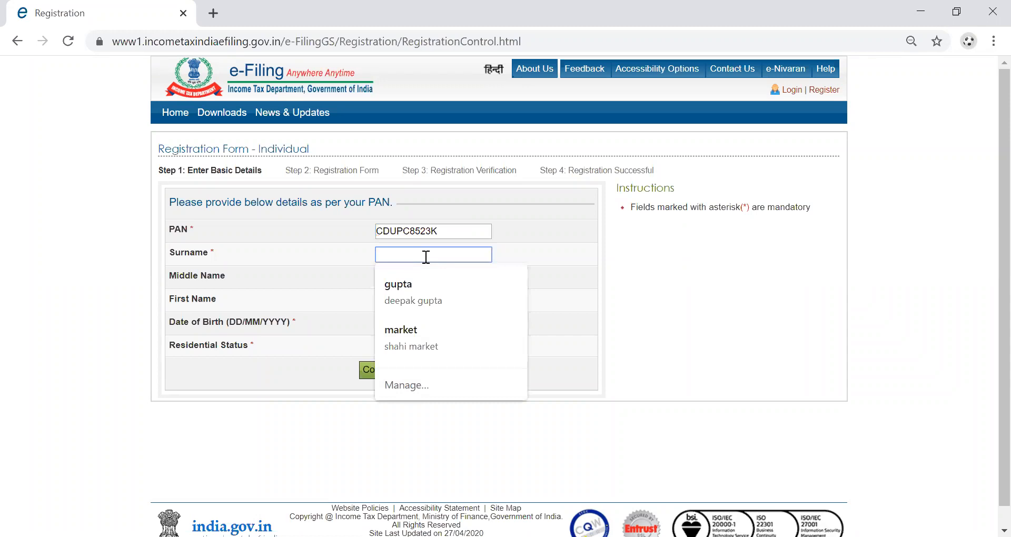
pyautogui.write('G')
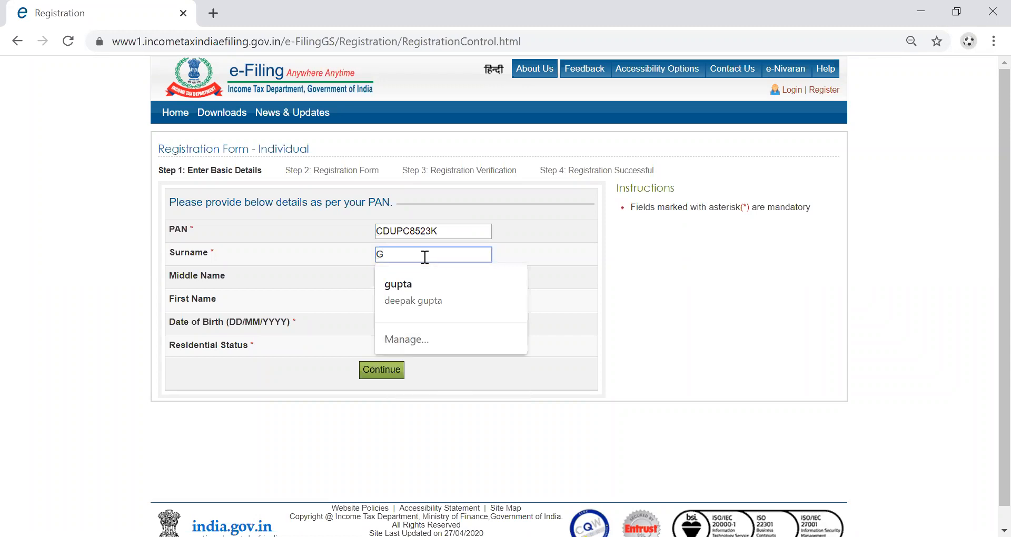
pyautogui.press('BackSpace')
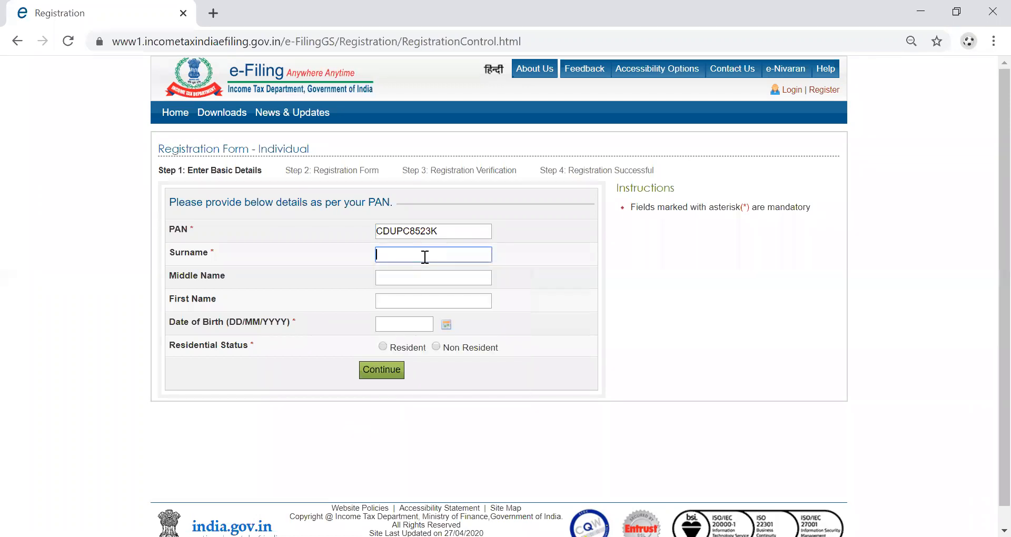
pyautogui.click(413, 279)
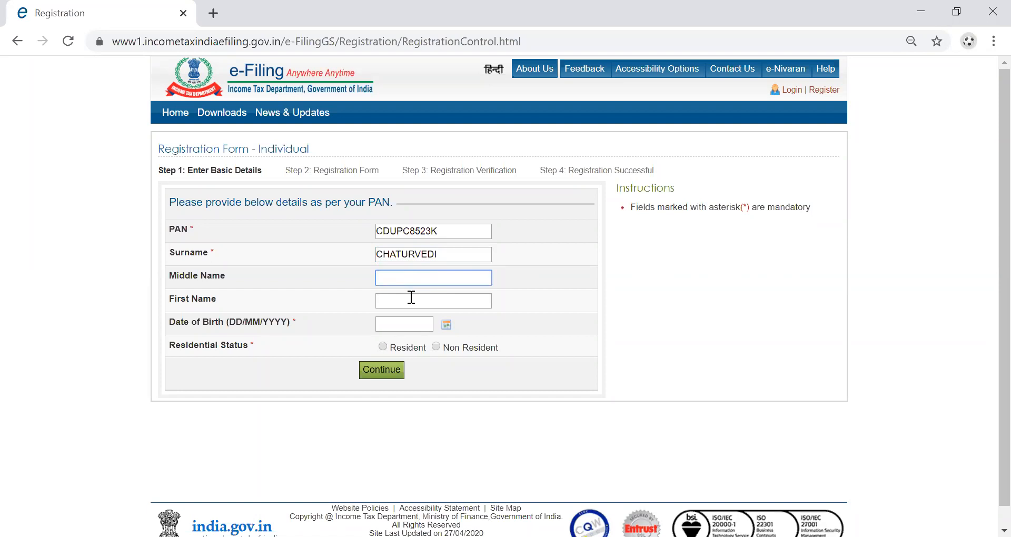
pyautogui.click(412, 297)
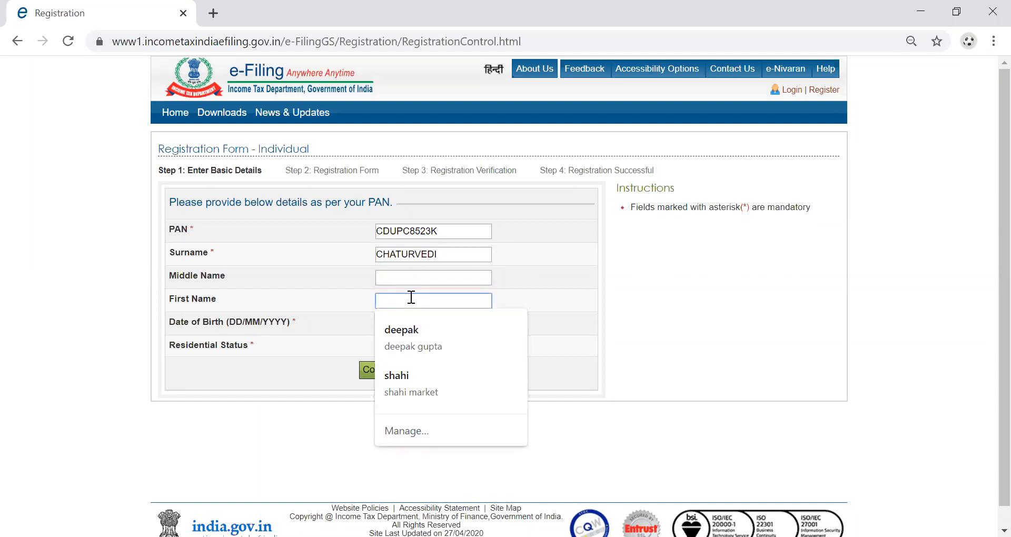
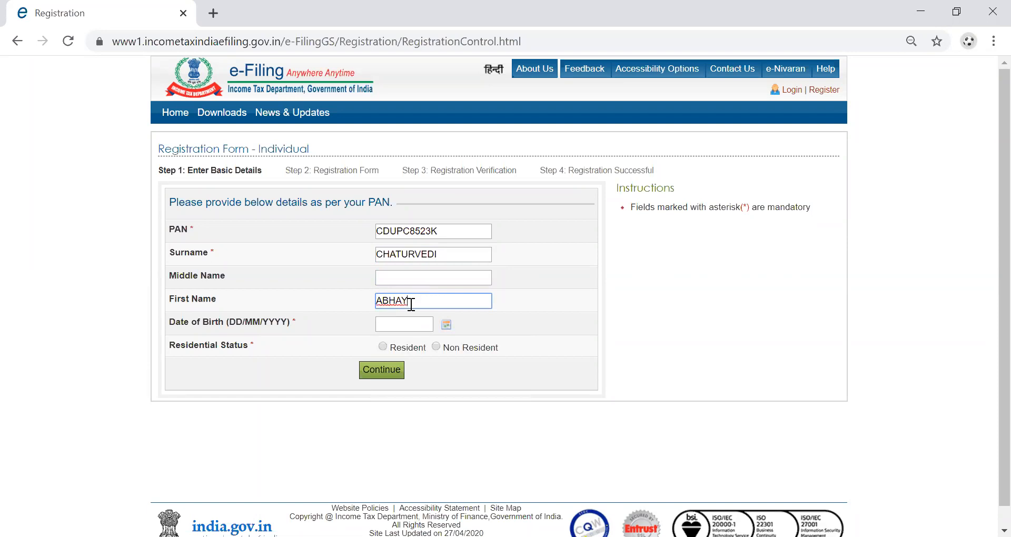
# Enter the user's date of birth, mark status as Resident, and continue to Step 2.
pyautogui.click(409, 327)
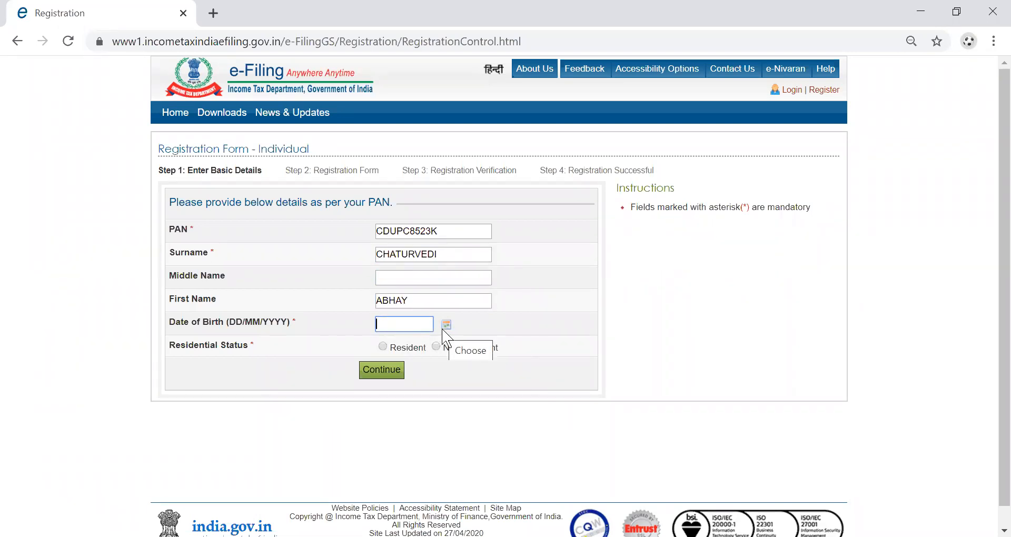
pyautogui.write('1')
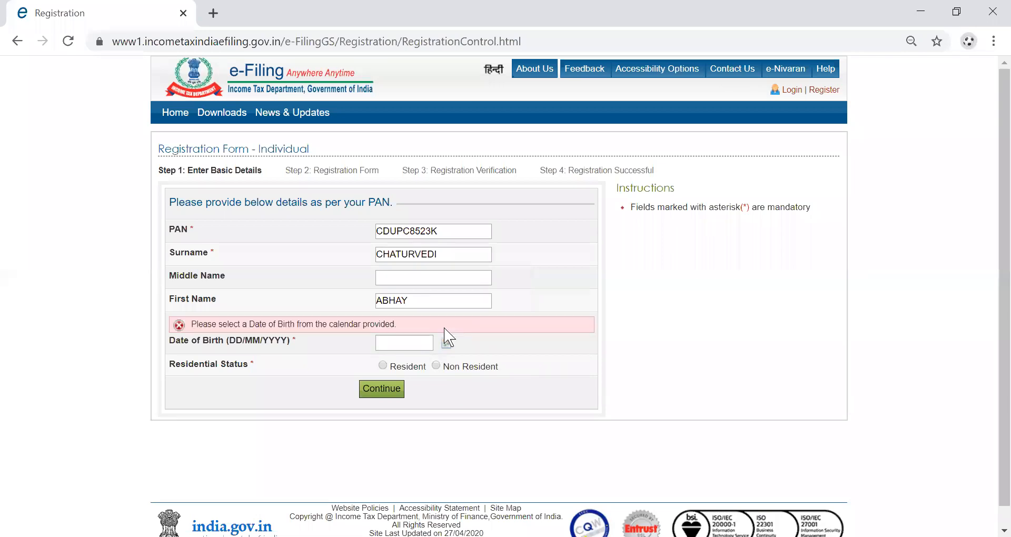
pyautogui.click(423, 343)
pyautogui.click(399, 375)
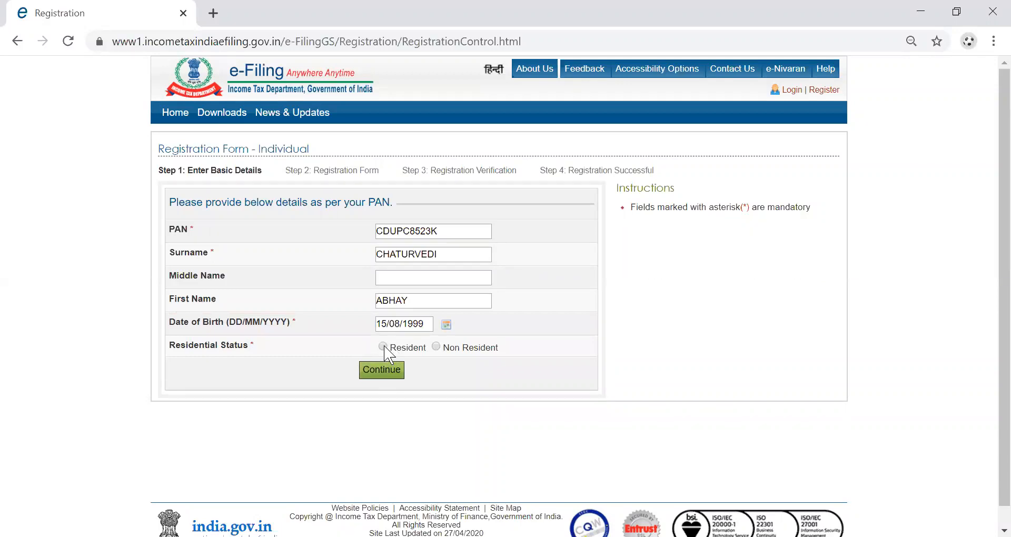
pyautogui.click(374, 372)
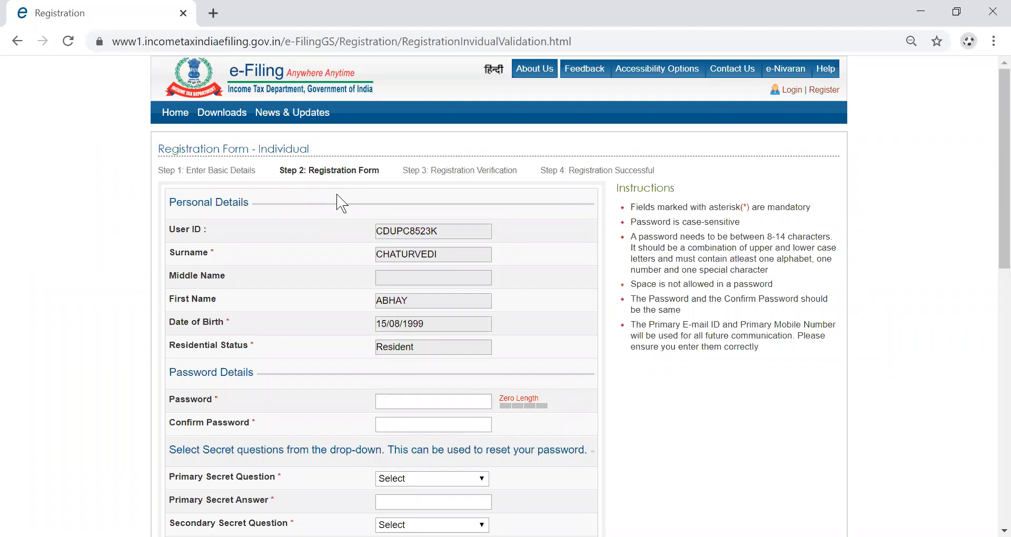
# Set the account password and enter it again until the confirmation shows Confirmed.
pyautogui.scroll(-2, 341, 203)
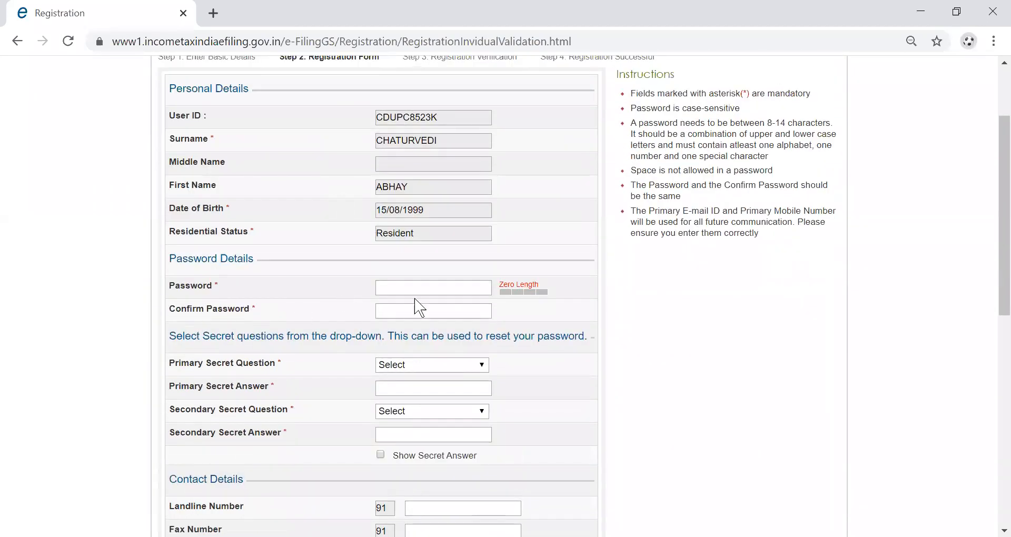
pyautogui.click(419, 288)
pyautogui.write('abcde')
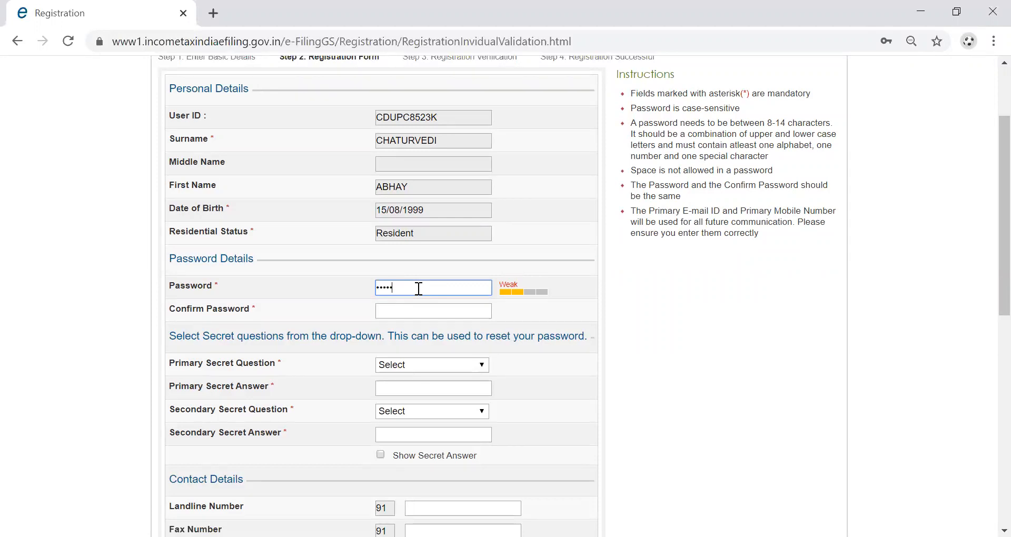
pyautogui.write('fg1')
pyautogui.press('Tab')
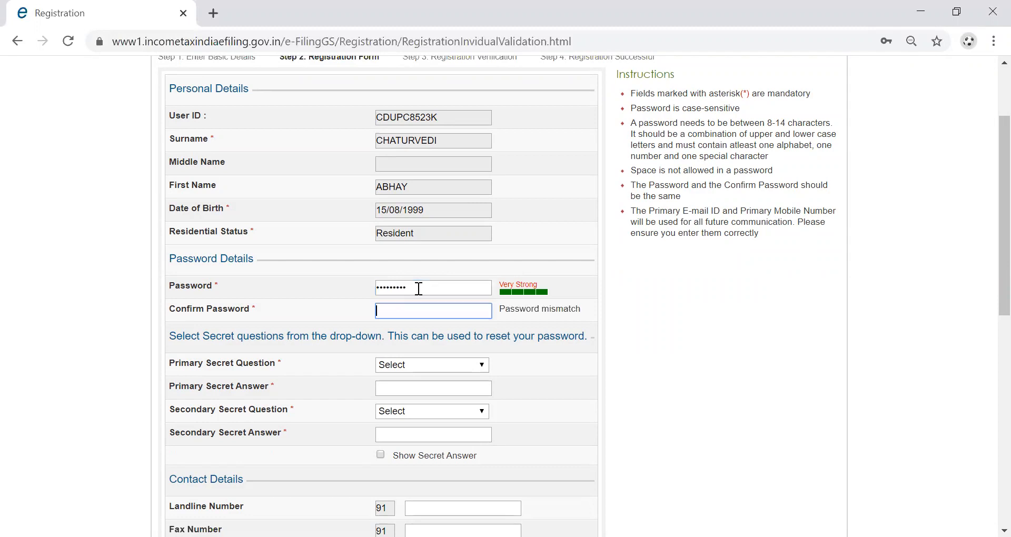
pyautogui.write('•••••••••')
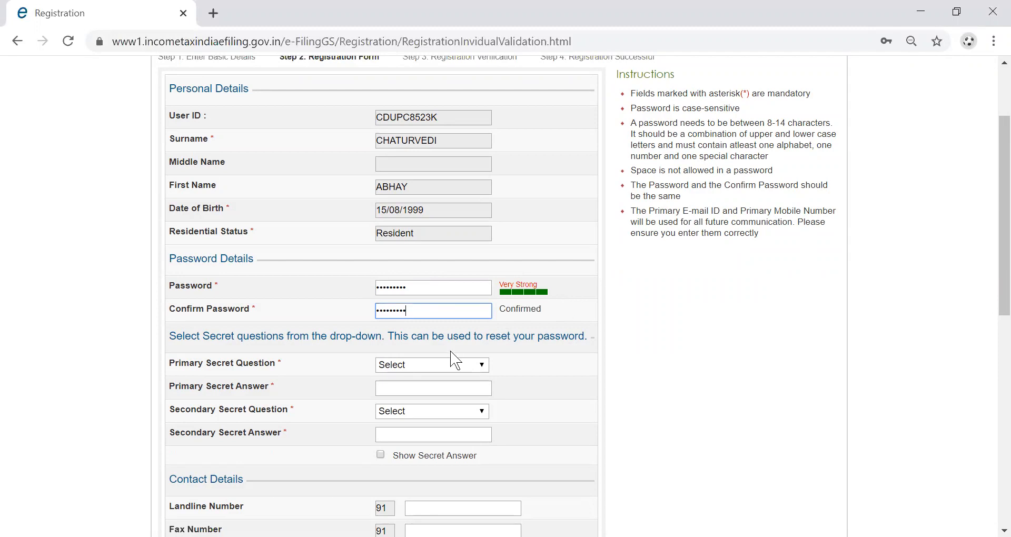
pyautogui.click(430, 368)
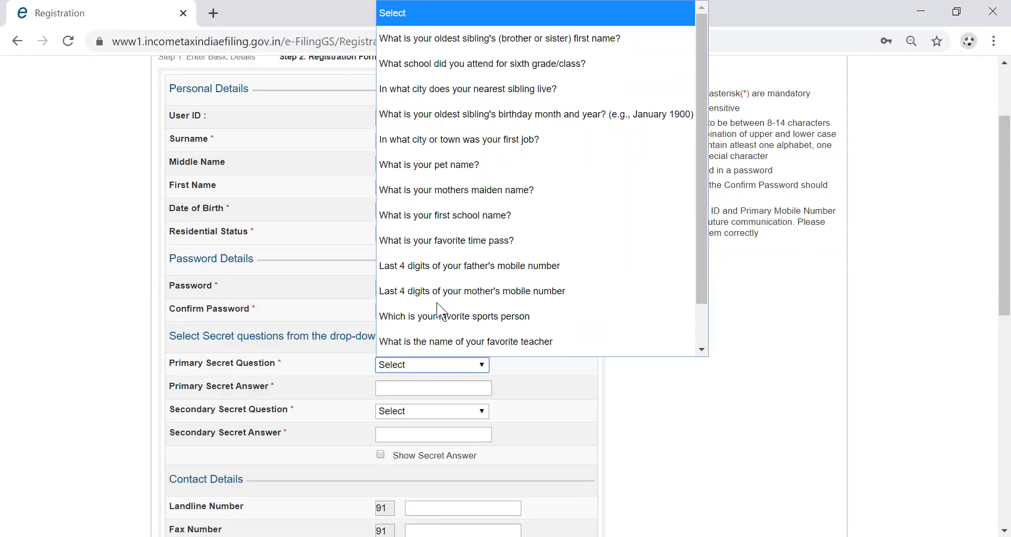
# Choose 'What is your pet name?' as the primary secret question and type its answer.
pyautogui.scroll(-1, 440, 311)
pyautogui.scroll(1, 459, 200)
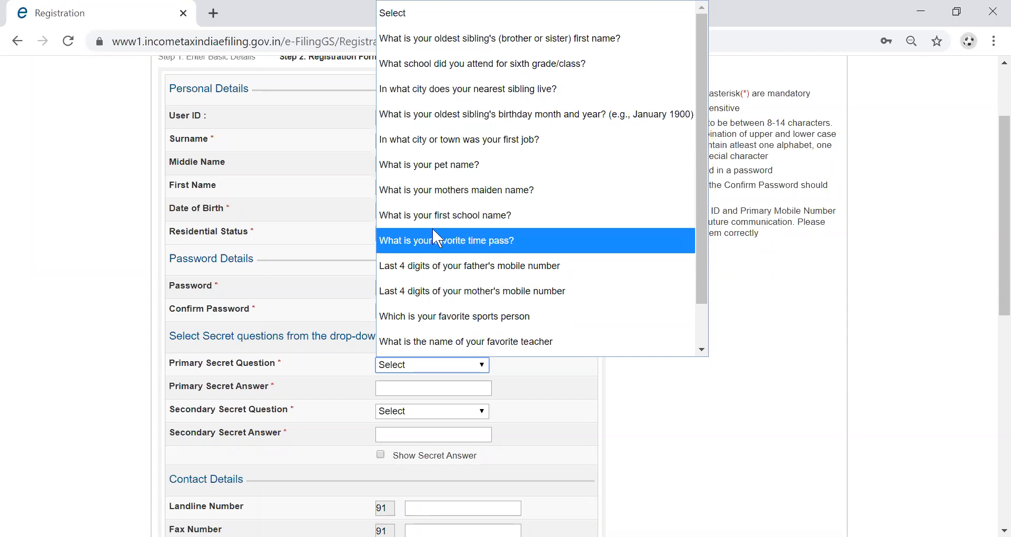
pyautogui.click(434, 166)
pyautogui.click(393, 387)
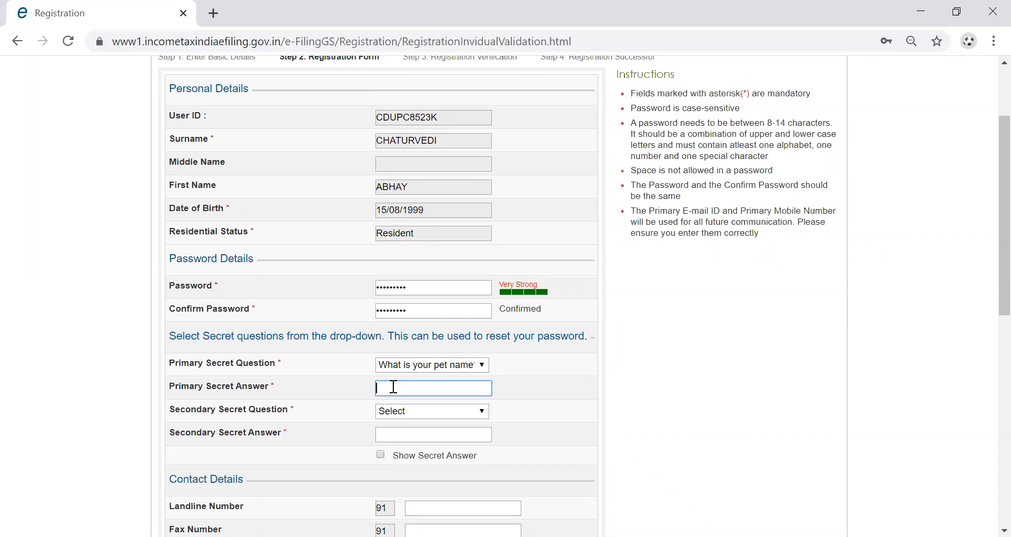
pyautogui.write('•••••')
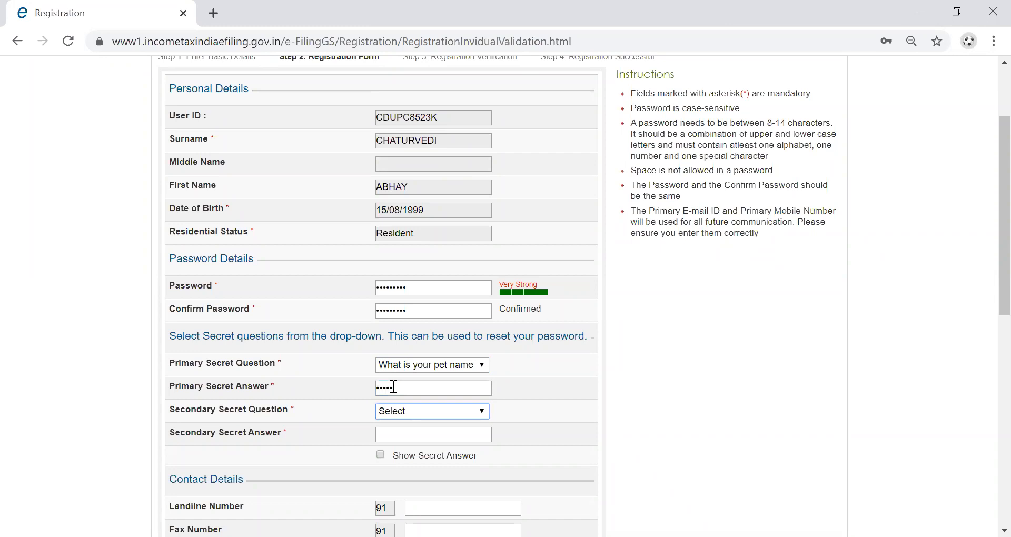
# Choose 'Which is your favorite sports person' as the secondary question and type its answer.
pyautogui.click(411, 411)
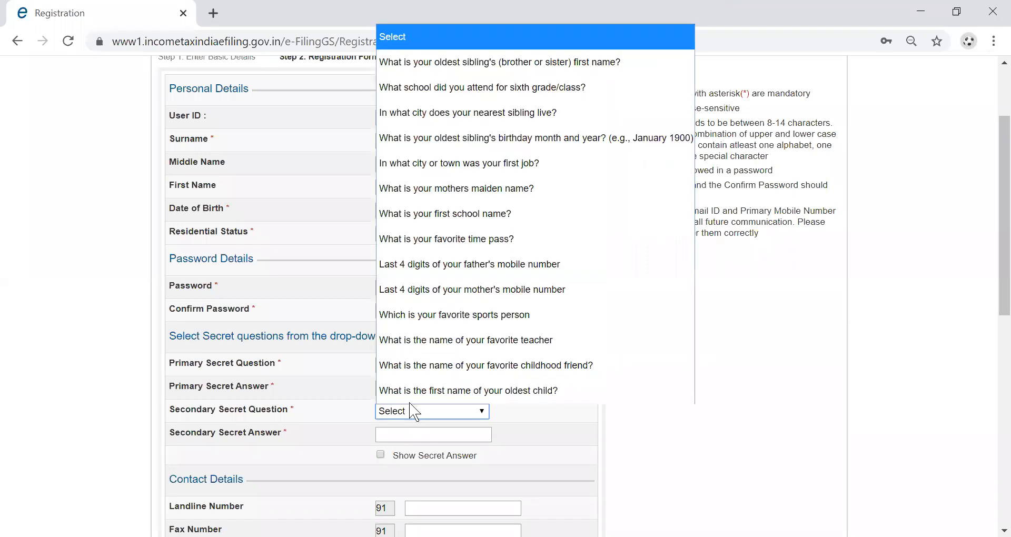
pyautogui.click(451, 318)
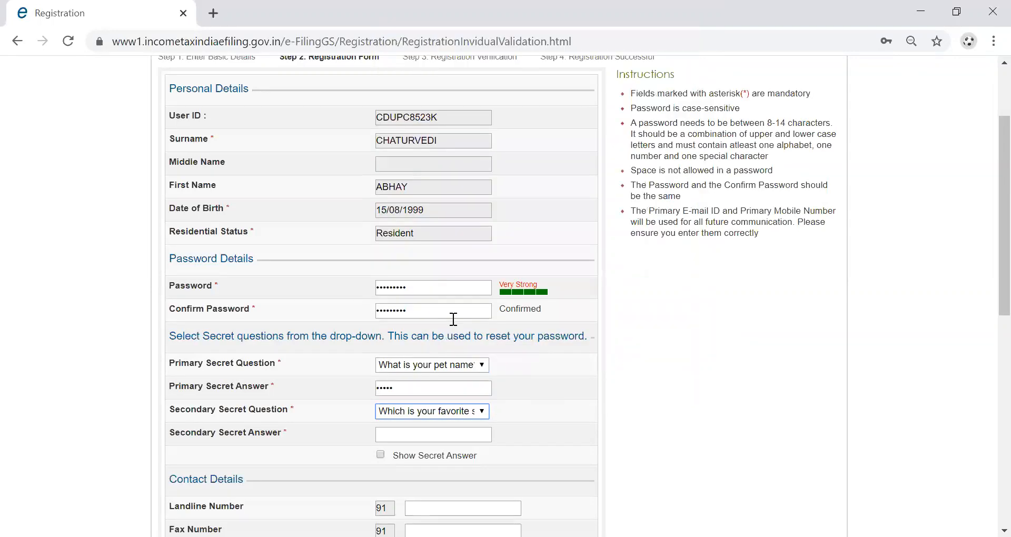
pyautogui.click(407, 435)
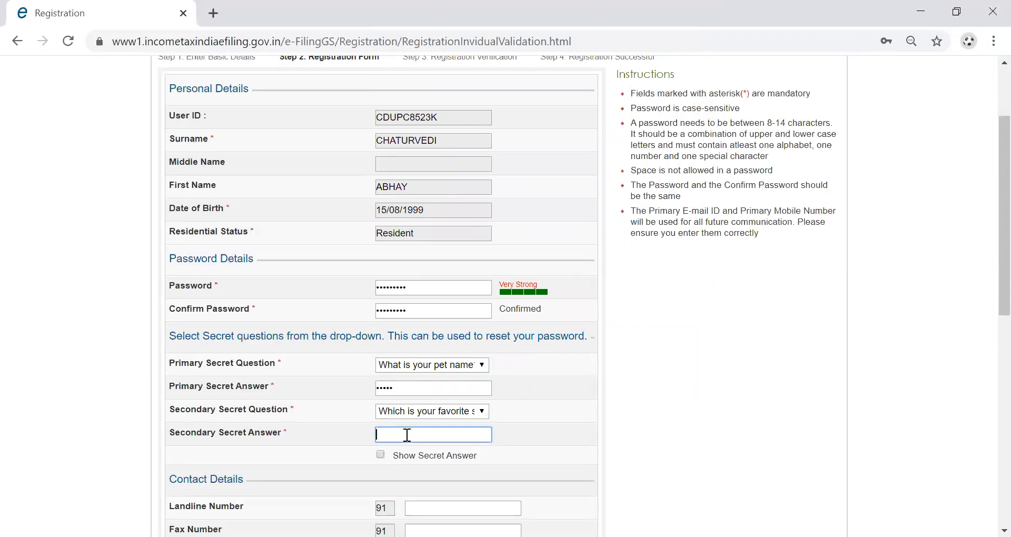
pyautogui.write('aaaaaaaa')
pyautogui.scroll(-1, 471, 476)
pyautogui.click(472, 477)
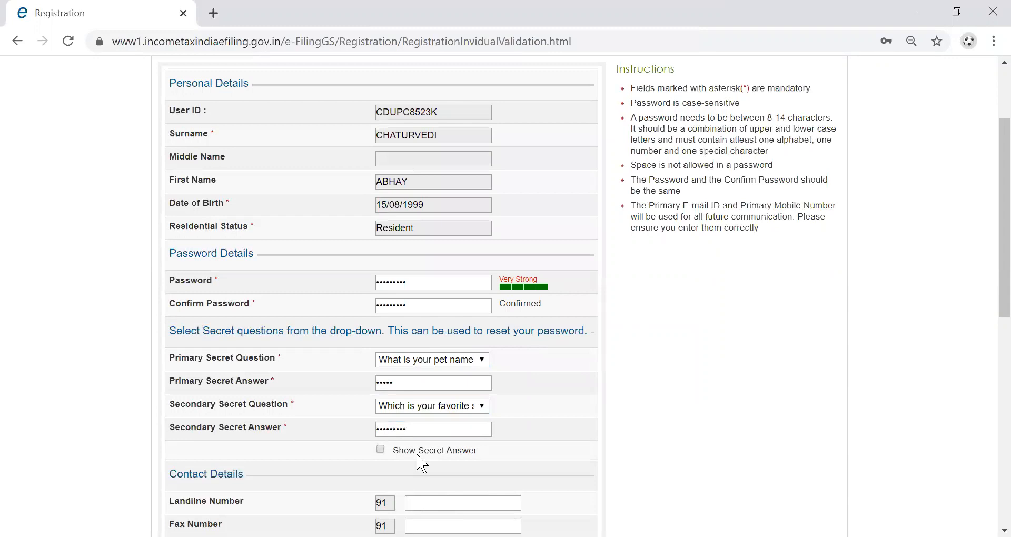
pyautogui.scroll(-2, 418, 462)
pyautogui.click(421, 407)
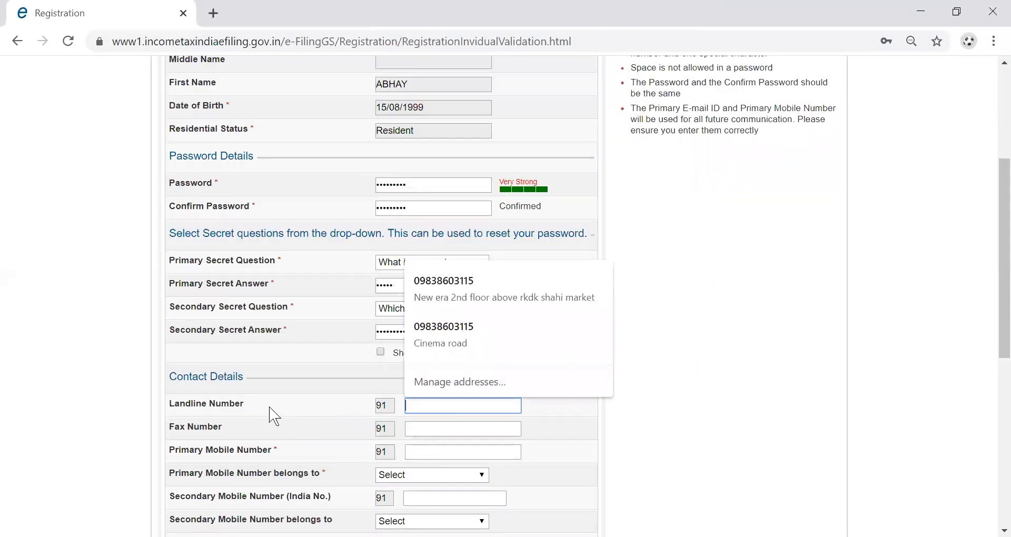
# Enter the user's primary mobile number and mark it as belonging to Self.
pyautogui.scroll(-2, 390, 429)
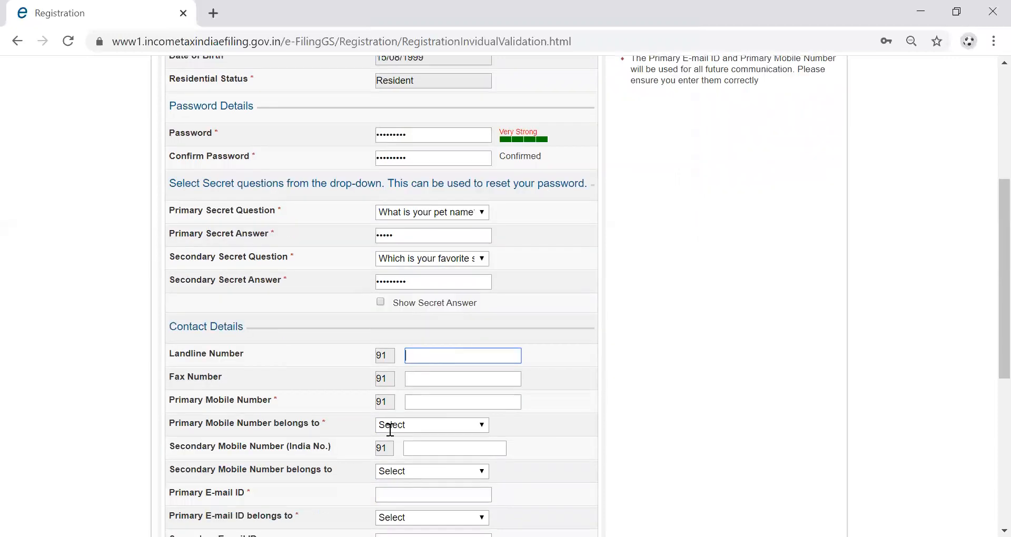
pyautogui.scroll(-1, 424, 333)
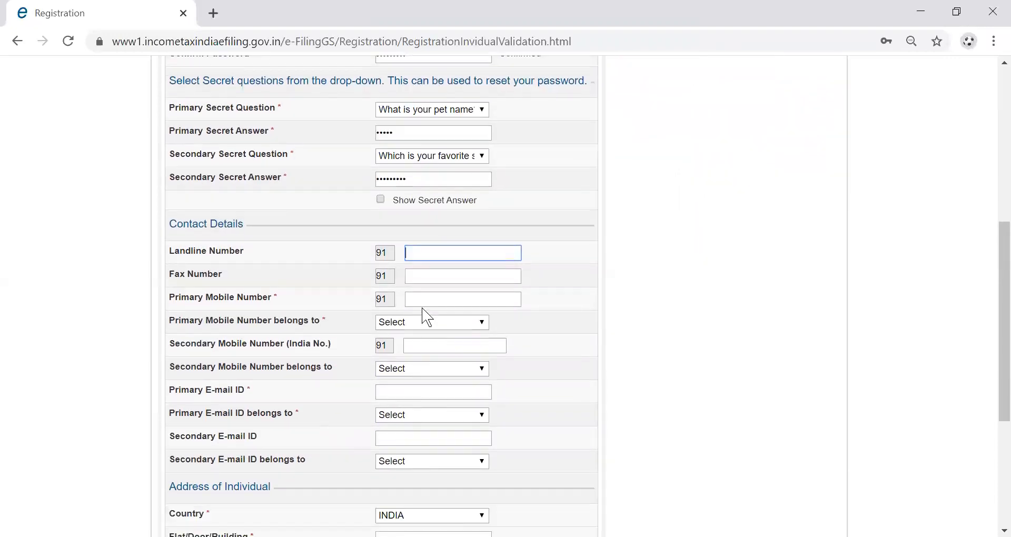
pyautogui.click(425, 299)
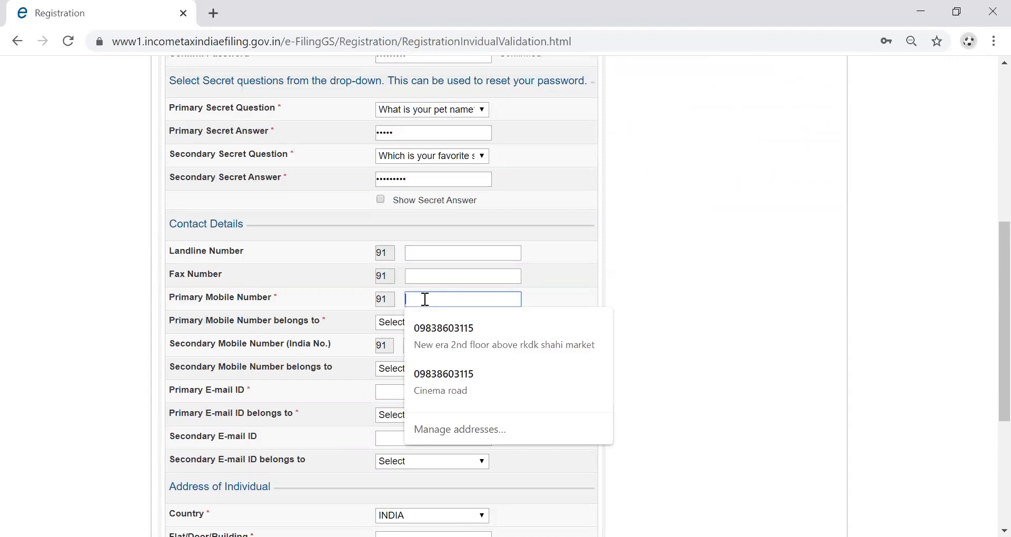
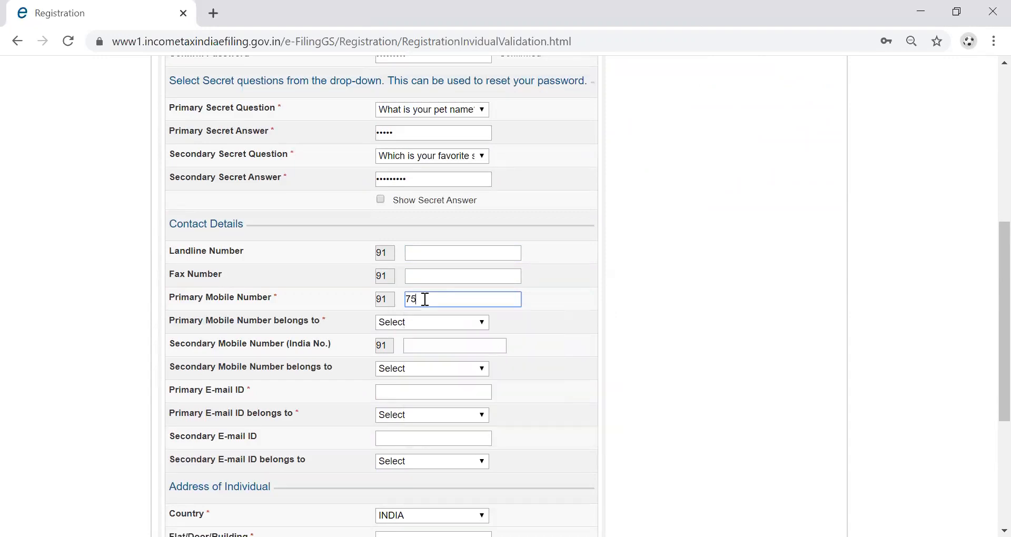
pyautogui.click(427, 326)
pyautogui.click(420, 99)
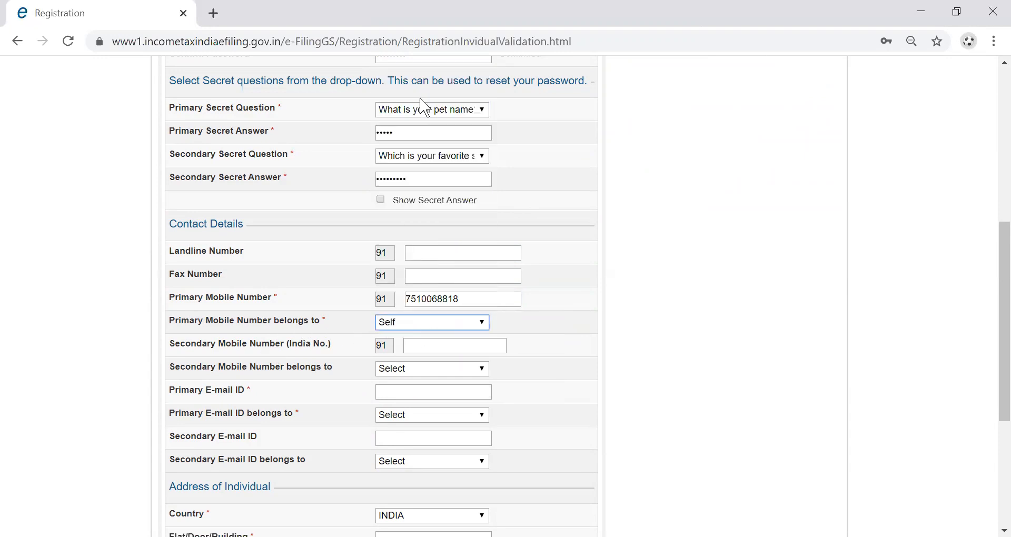
pyautogui.scroll(-2, 430, 339)
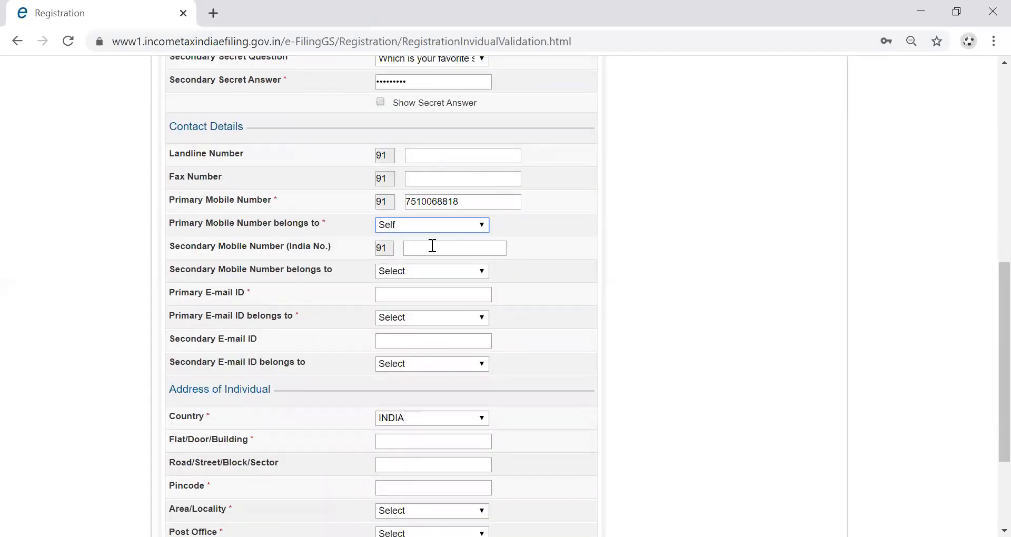
pyautogui.click(433, 246)
pyautogui.click(337, 279)
pyautogui.scroll(-1, 337, 287)
# Enter the user's primary e-mail address and mark it as belonging to Self.
pyautogui.click(414, 242)
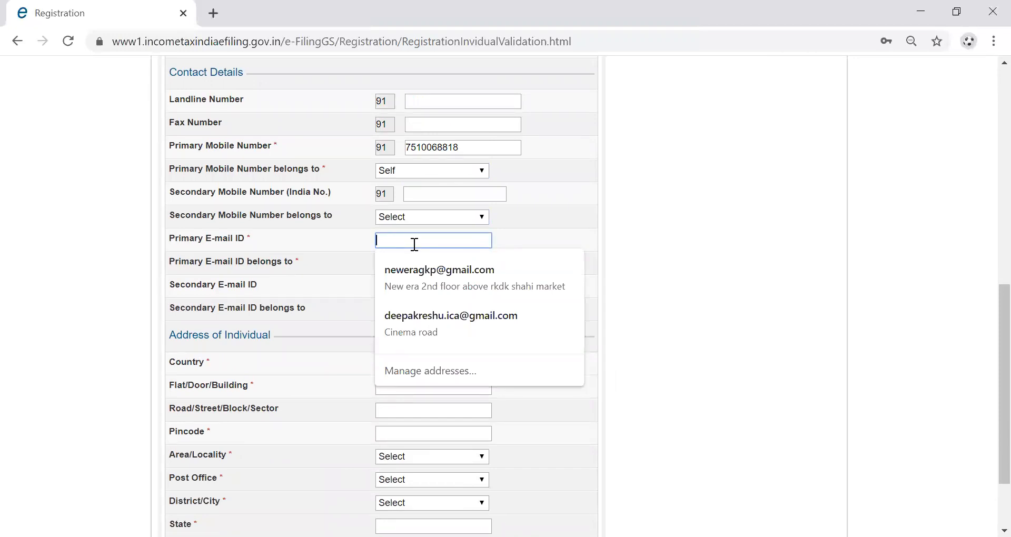
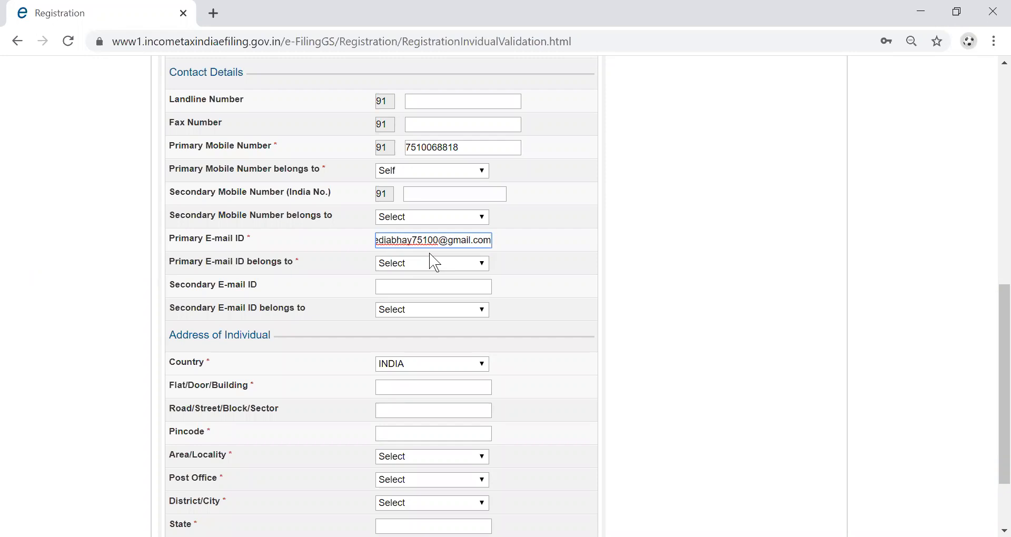
pyautogui.press('Left')
pyautogui.press('Left')
pyautogui.press('Left')
pyautogui.press('Left')
pyautogui.press('Left')
pyautogui.press('Left')
pyautogui.press('Left')
pyautogui.press('Left')
pyautogui.press('Left')
pyautogui.press('Left')
pyautogui.press('Left')
pyautogui.press('Left')
pyautogui.press('Left')
pyautogui.press('Left')
pyautogui.press('Left')
pyautogui.press('Left')
pyautogui.press('Left')
pyautogui.press('Left')
pyautogui.press('Left')
pyautogui.press('Left')
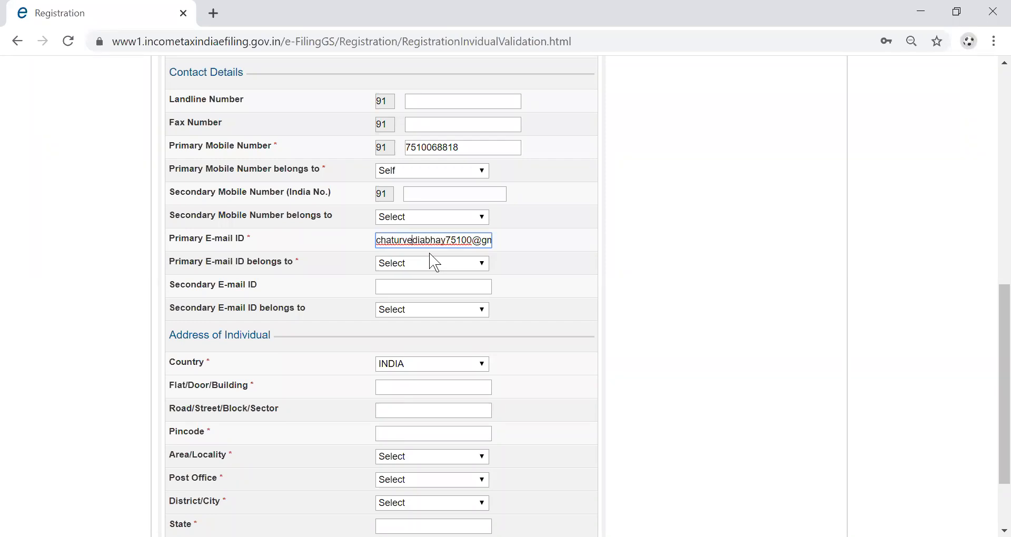
pyautogui.press('Right')
pyautogui.write('ail.com')
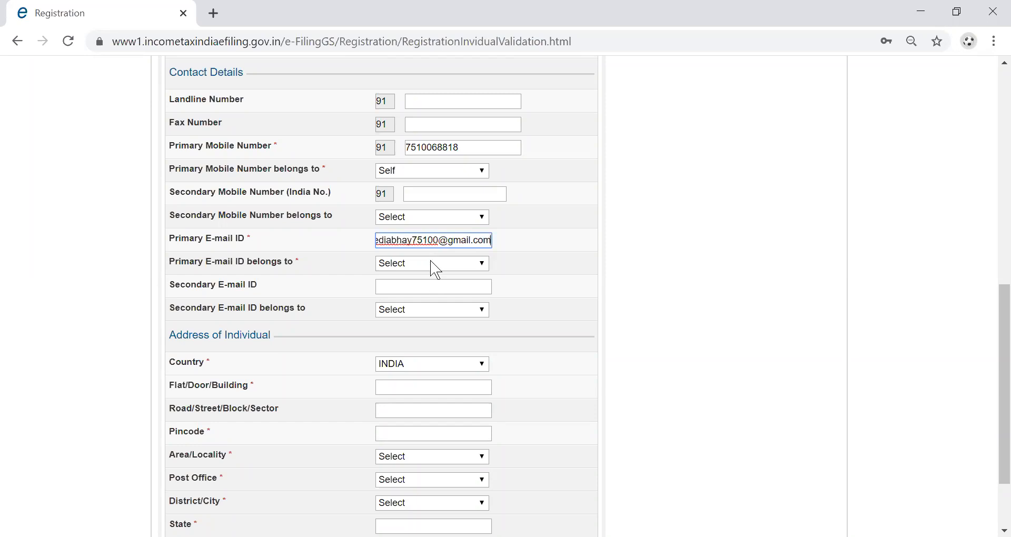
pyautogui.click(435, 268)
pyautogui.click(413, 309)
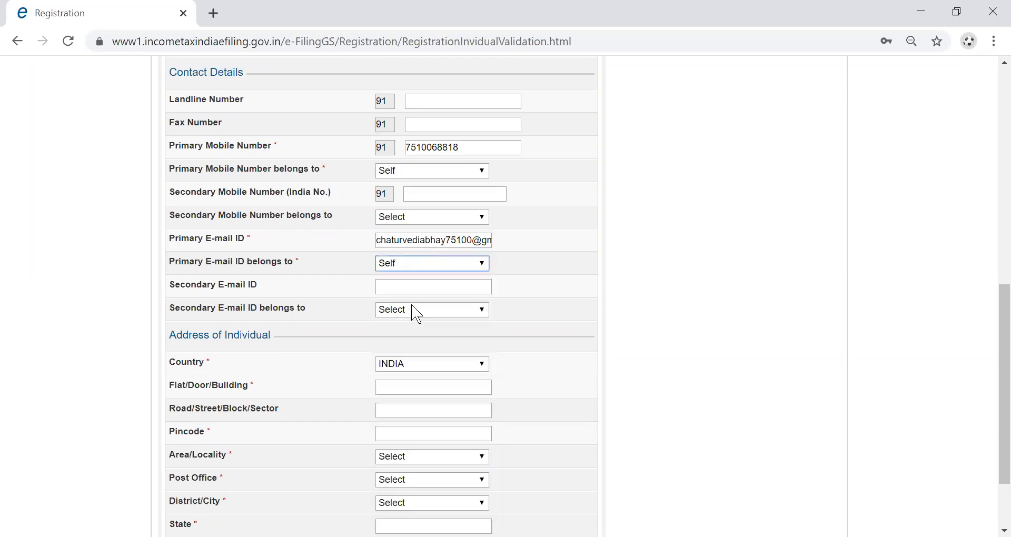
pyautogui.scroll(-2, 452, 280)
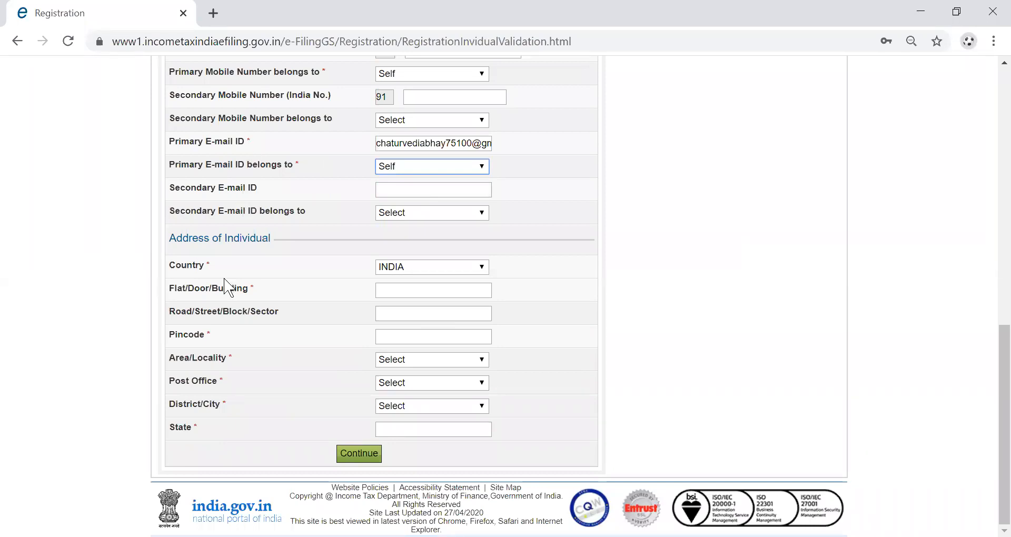
pyautogui.click(455, 291)
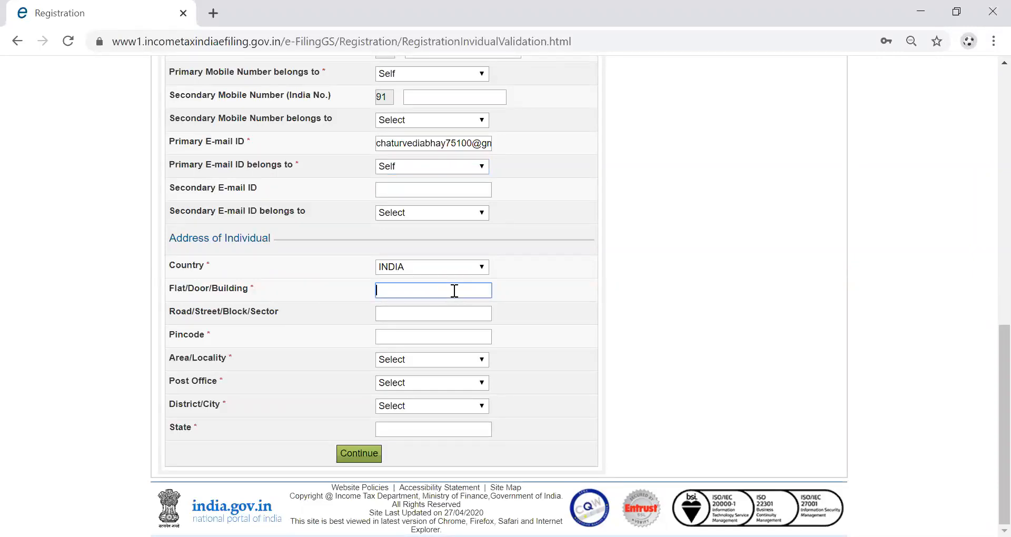
# Enter the flat/door/building number of the user's address.
pyautogui.write('H')
pyautogui.press('BackSpace')
pyautogui.press('Tab')
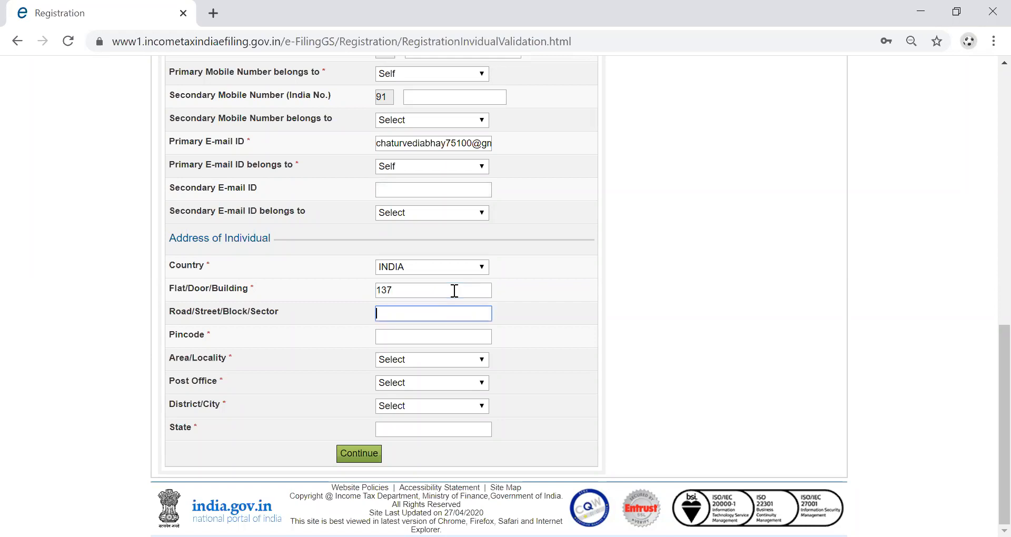
# Enter the road/street and the pincode so the state fills in automatically.
pyautogui.click(407, 311)
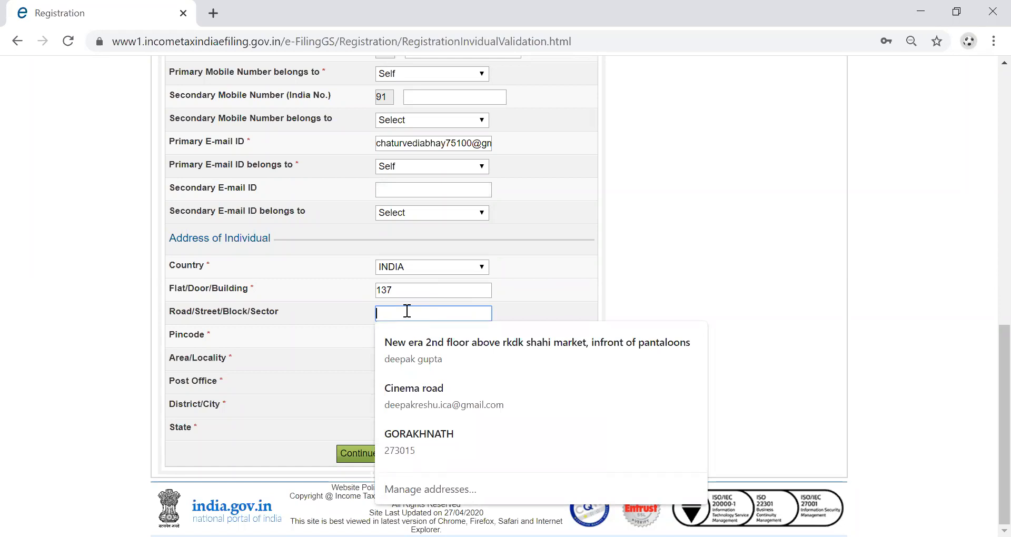
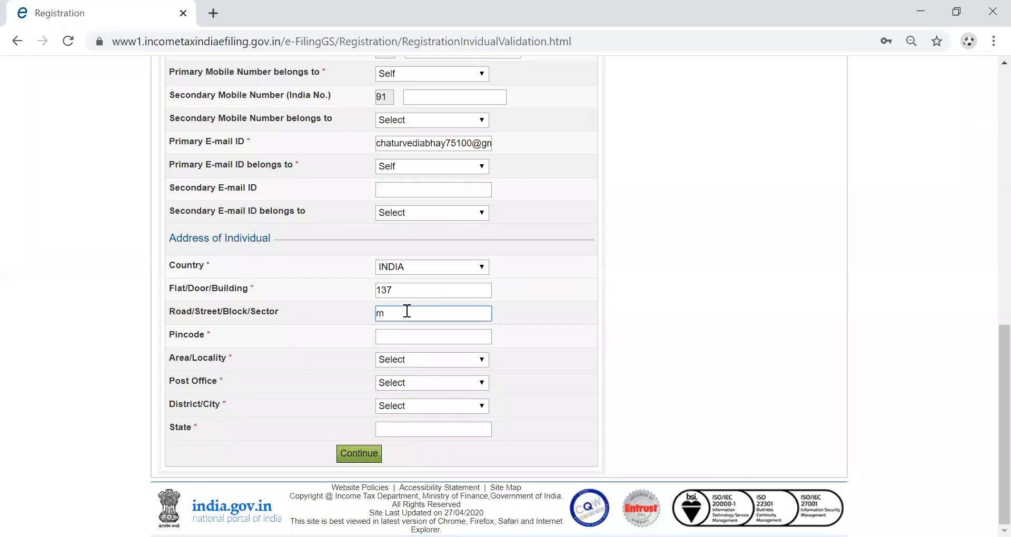
pyautogui.press('Tab')
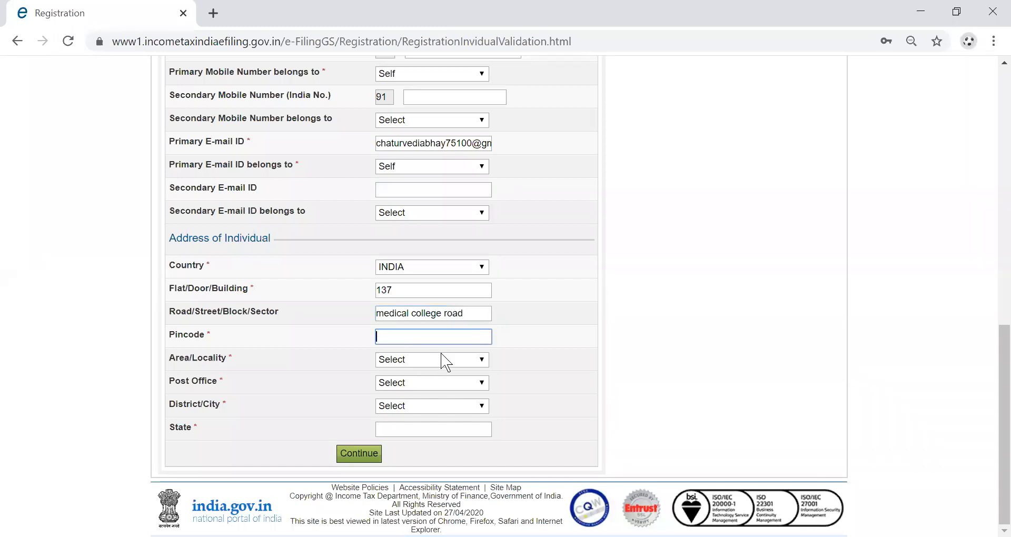
pyautogui.write('27')
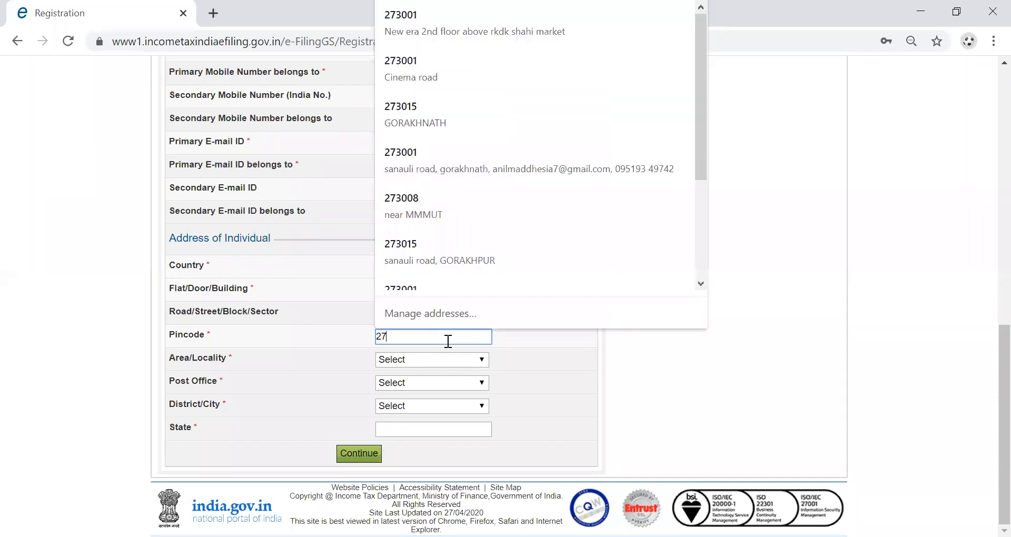
pyautogui.write('3')
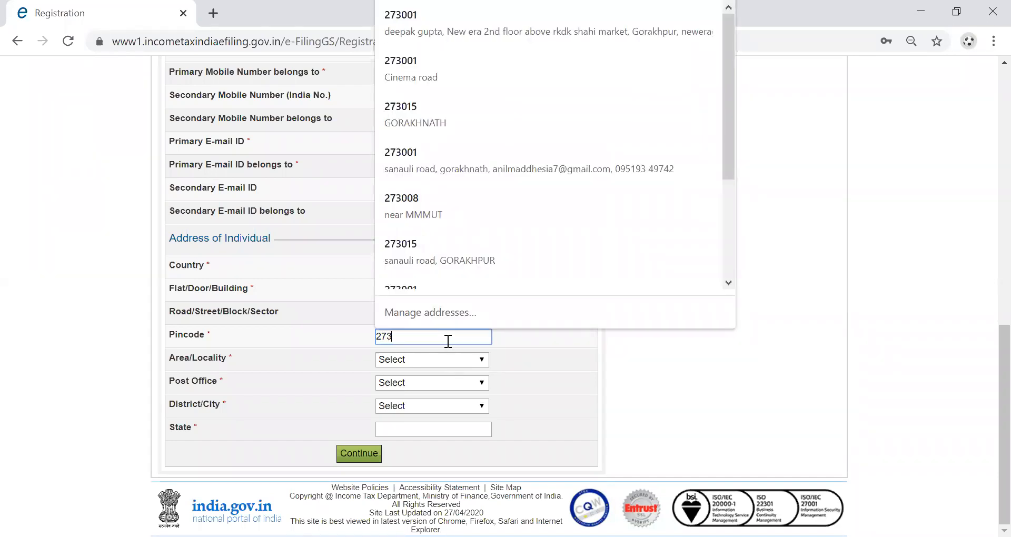
pyautogui.write('01')
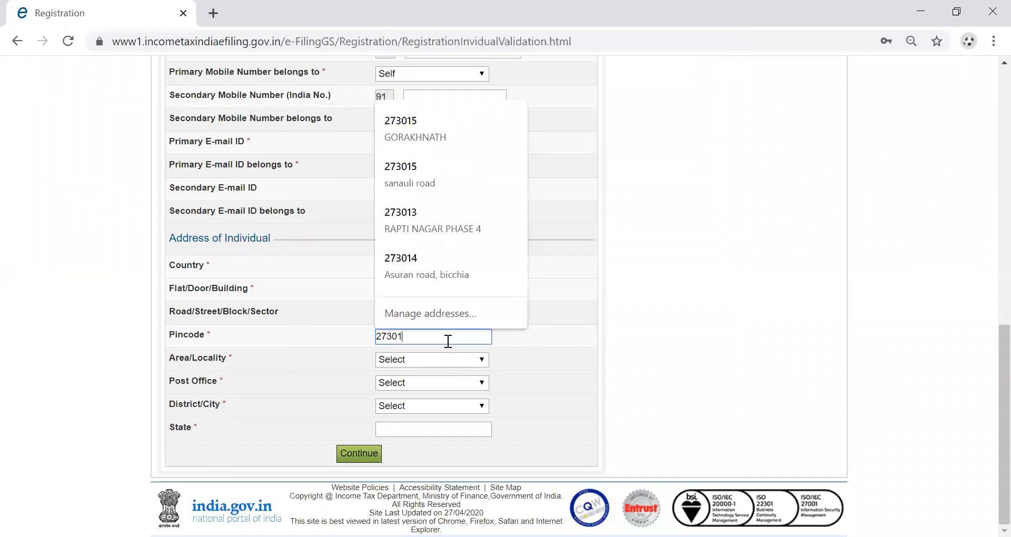
pyautogui.write('3')
pyautogui.press('Down')
pyautogui.press('Return')
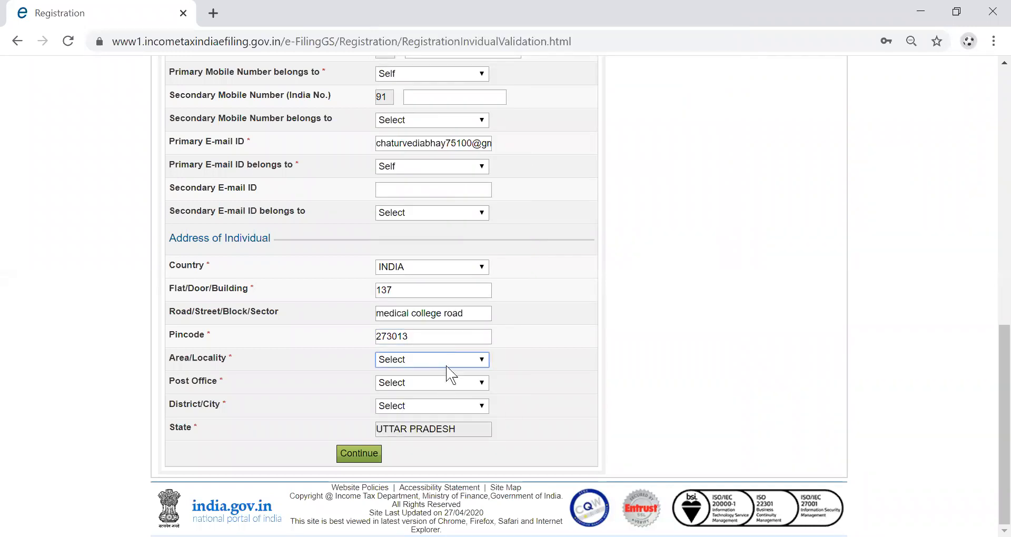
# Select the area/locality, post office and district, then submit the registration details.
pyautogui.click(447, 362)
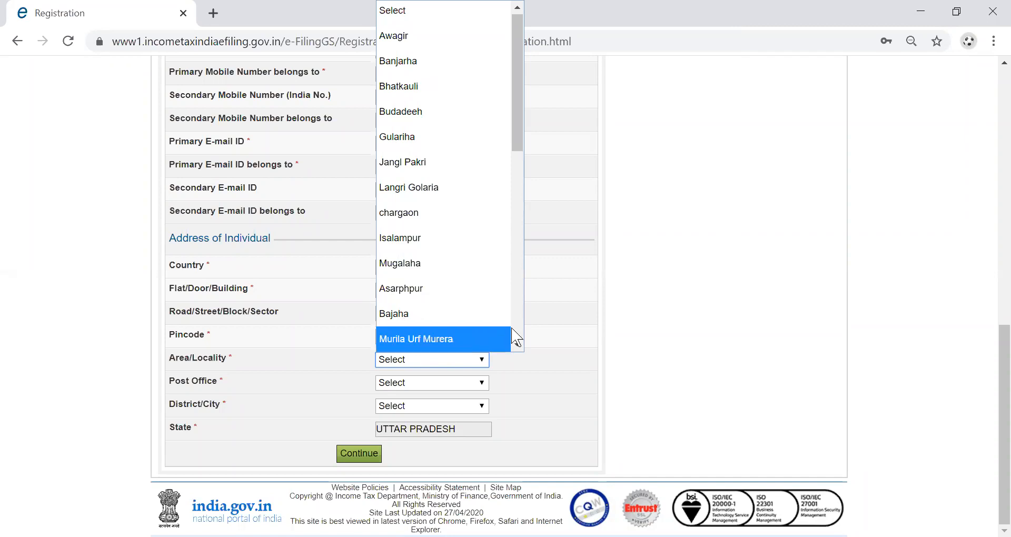
pyautogui.click(432, 360)
pyautogui.click(423, 380)
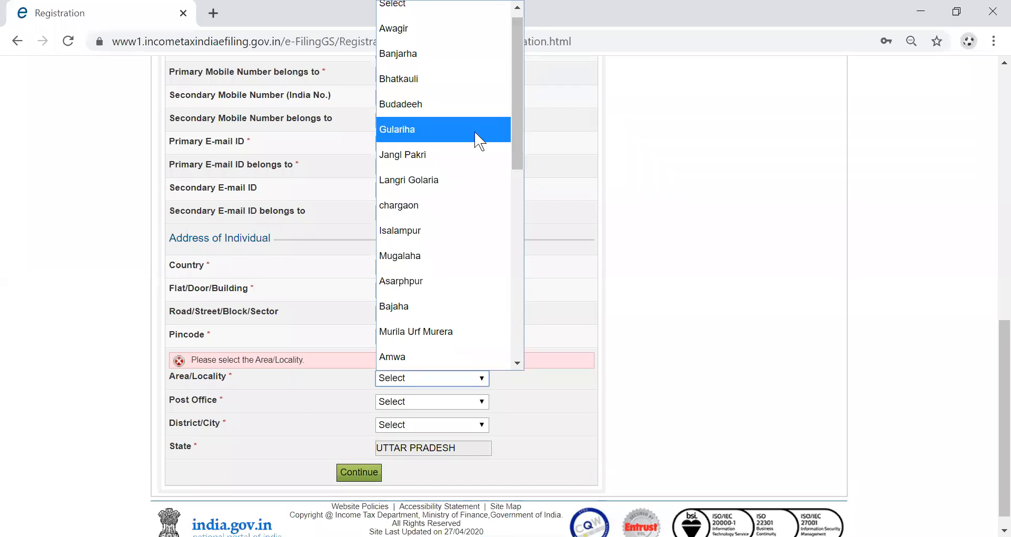
pyautogui.moveTo(516, 145); pyautogui.dragTo(516, 148)
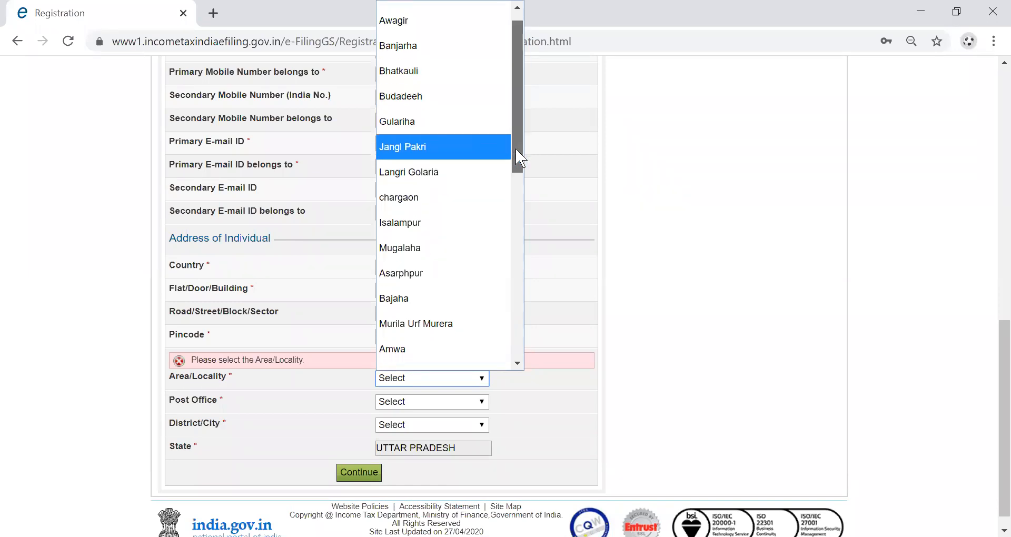
pyautogui.click(454, 251)
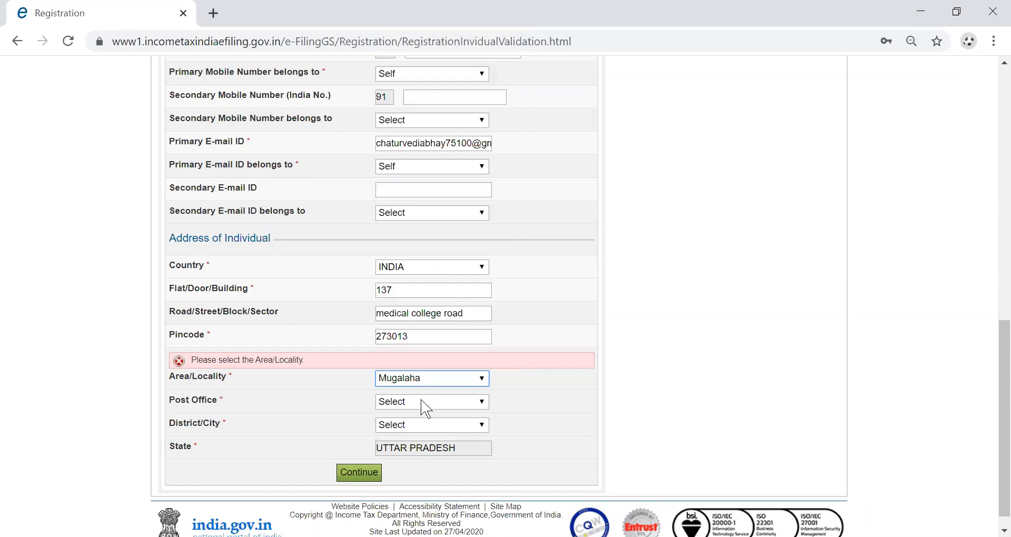
pyautogui.click(422, 401)
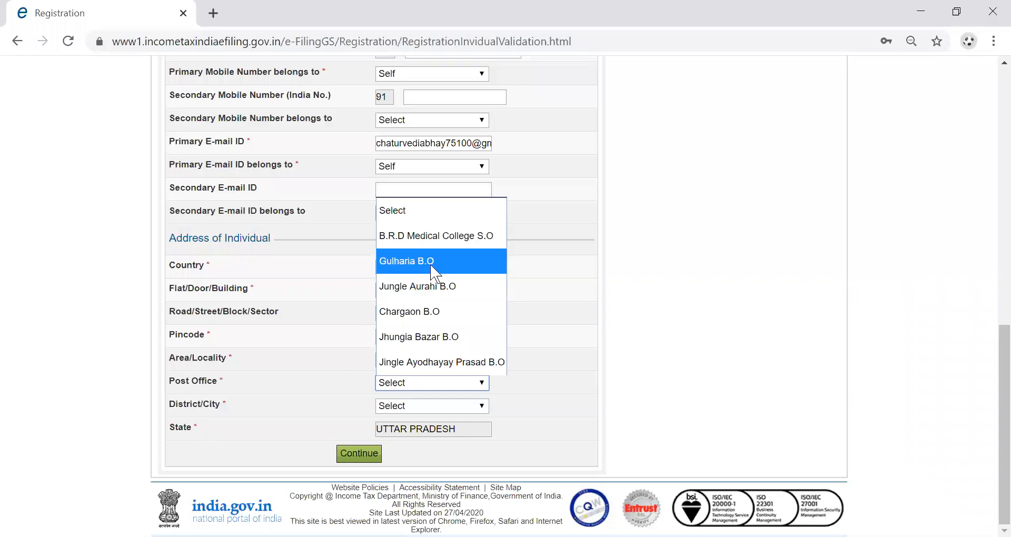
pyautogui.click(427, 344)
pyautogui.click(413, 407)
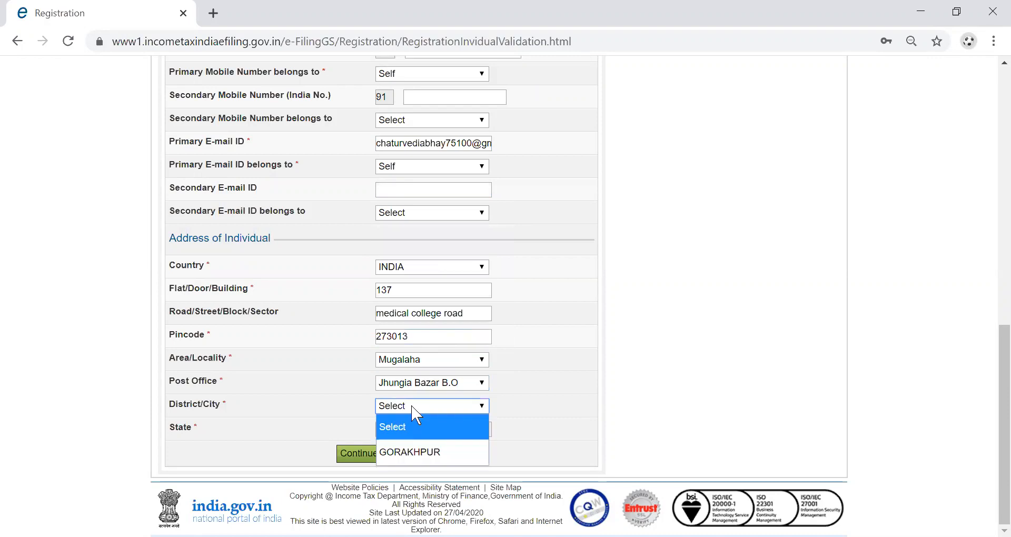
pyautogui.click(413, 457)
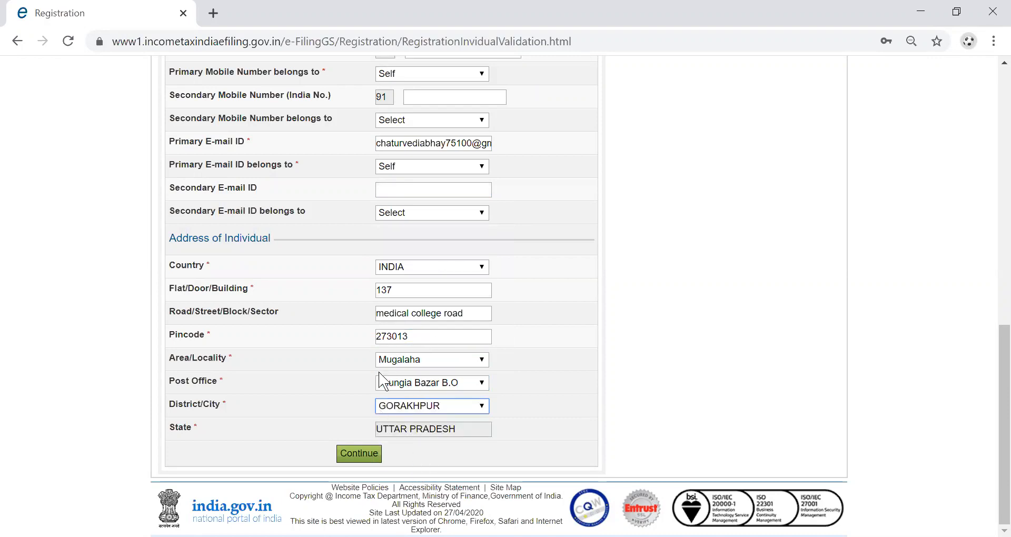
pyautogui.click(357, 463)
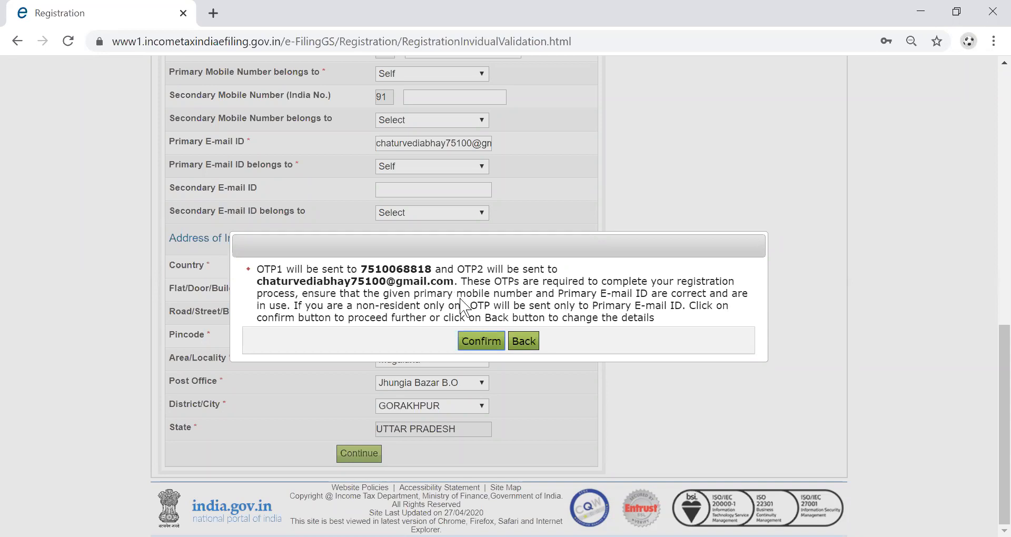
# Confirm the contact details and enter the received mobile and e-mail OTPs.
pyautogui.click(462, 343)
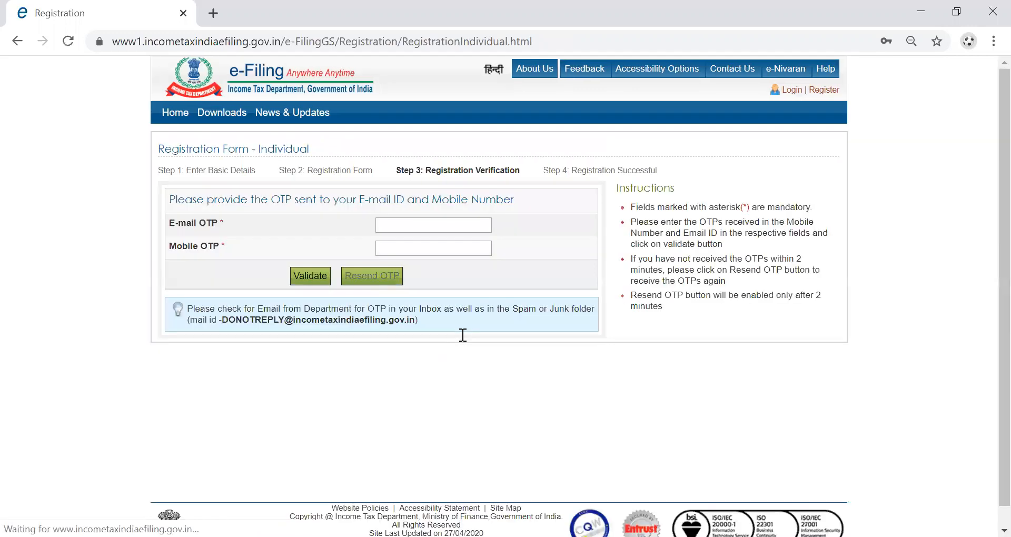
pyautogui.click(416, 224)
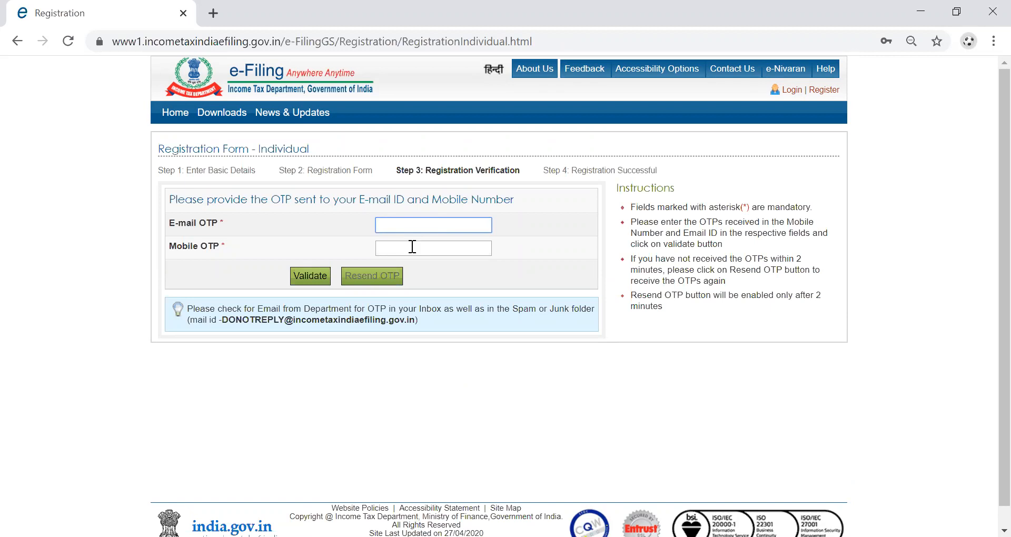
pyautogui.click(412, 246)
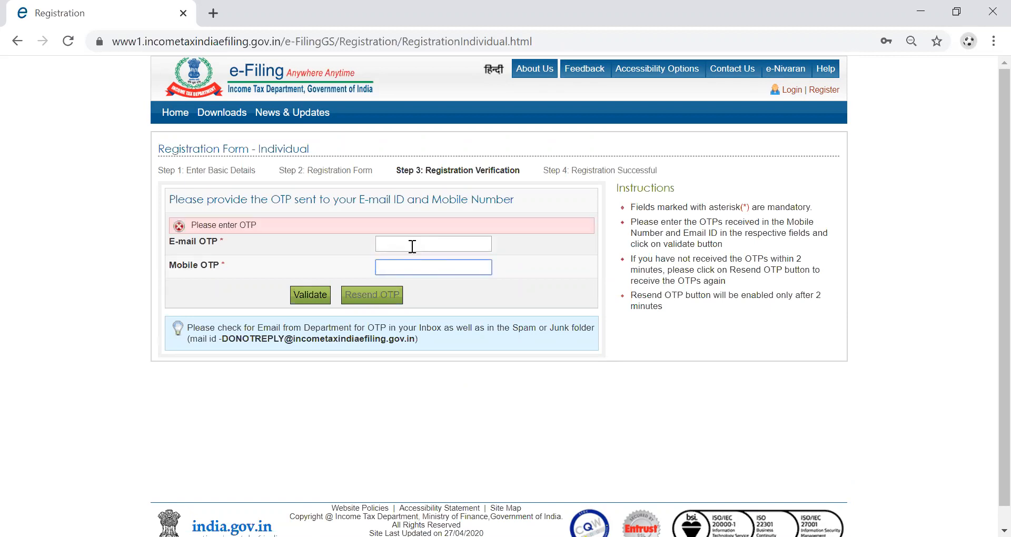
pyautogui.write('123456')
pyautogui.click(412, 247)
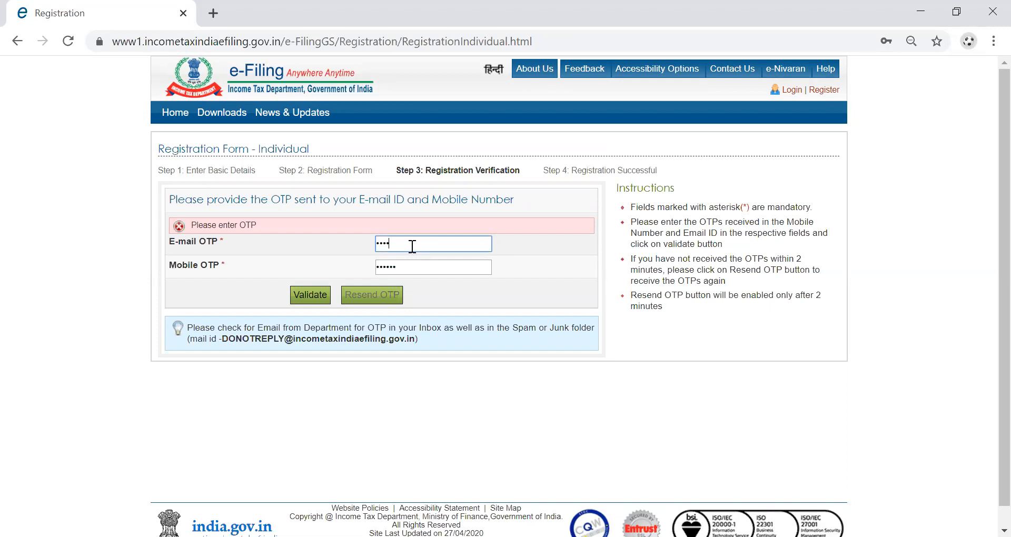
pyautogui.click(310, 303)
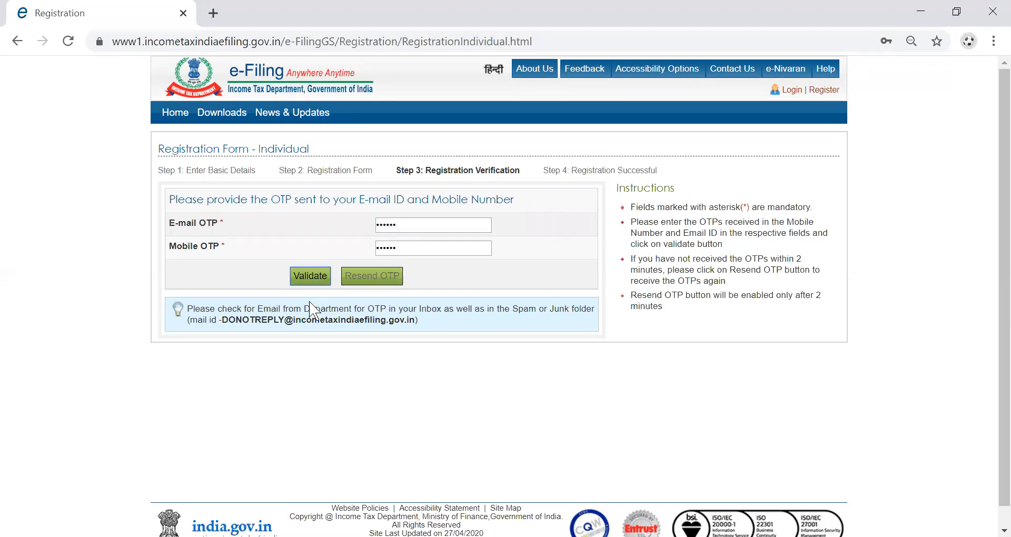
# Validate the OTPs and go to the Login page for the newly registered account.
pyautogui.click(308, 279)
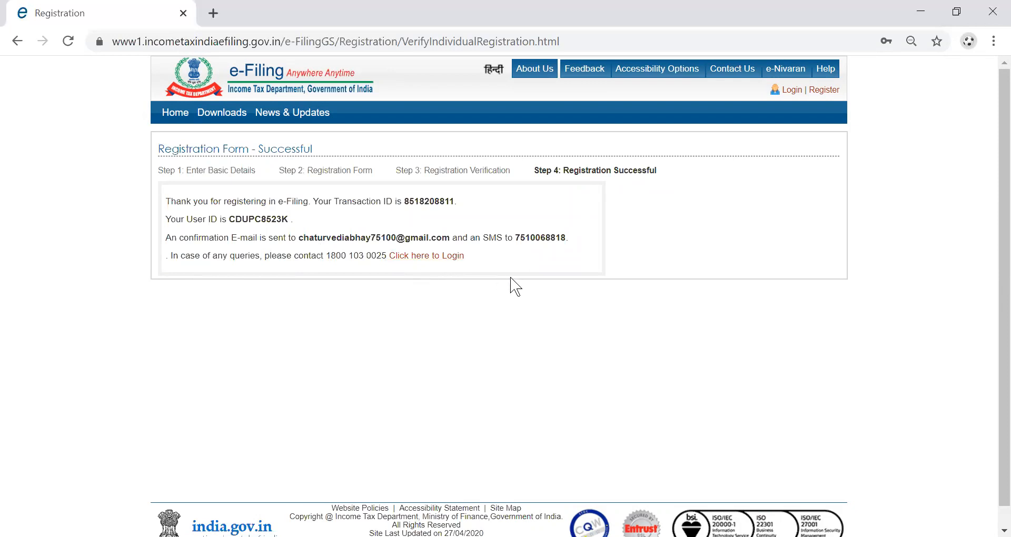
pyautogui.click(427, 258)
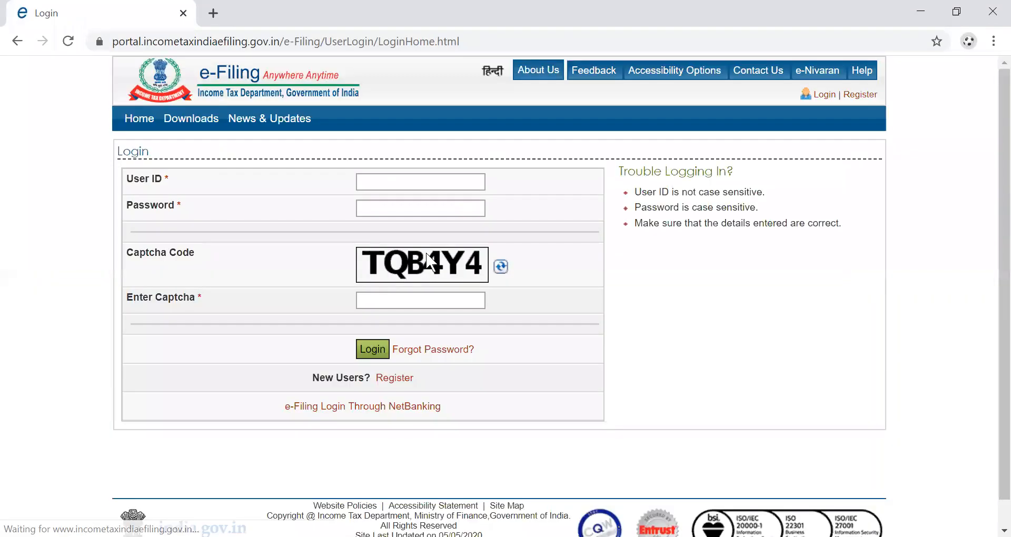
# Sign in with the new account's user ID, password and captcha to reach the dashboard.
pyautogui.click(444, 184)
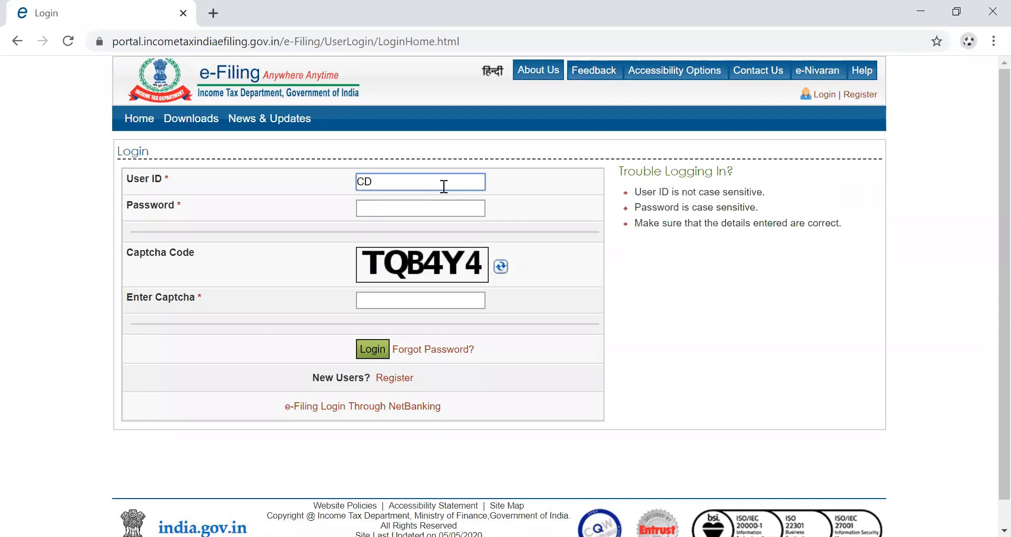
pyautogui.click(430, 210)
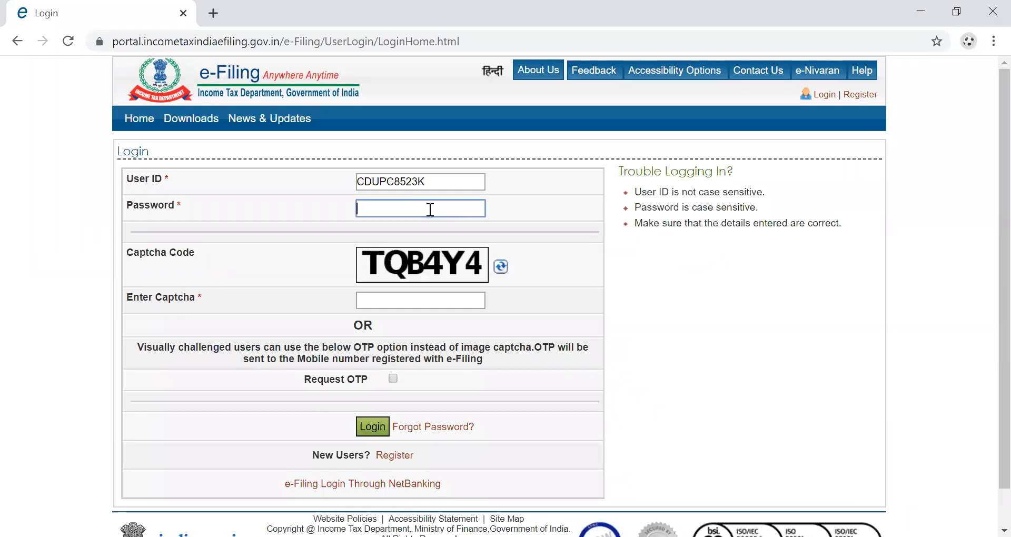
pyautogui.write('•••••')
pyautogui.click(411, 298)
pyautogui.write('TQB4Y4')
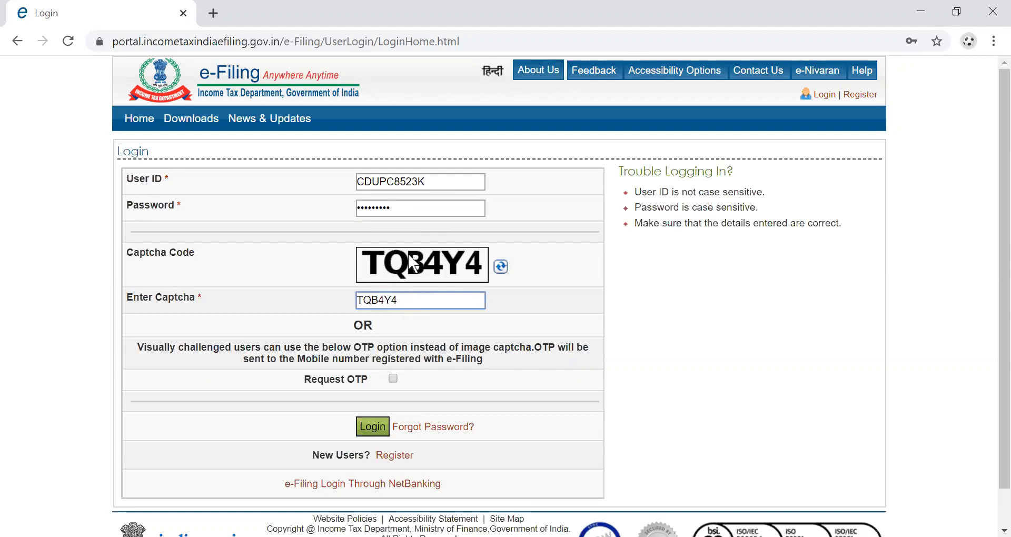
pyautogui.click(369, 429)
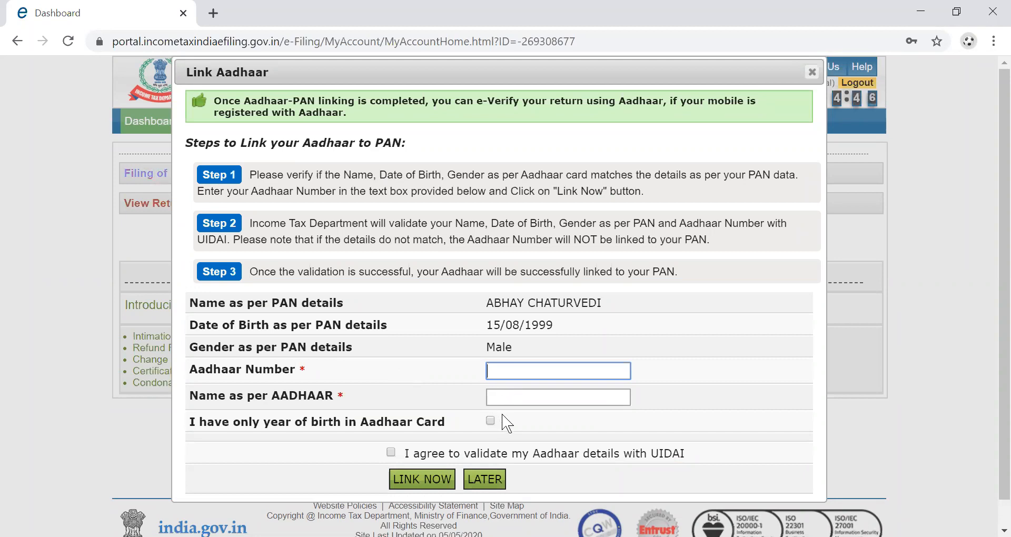
# Postpone the Link Aadhaar prompt with LATER, then view e-filed Income Tax Returns, finding none.
pyautogui.click(480, 480)
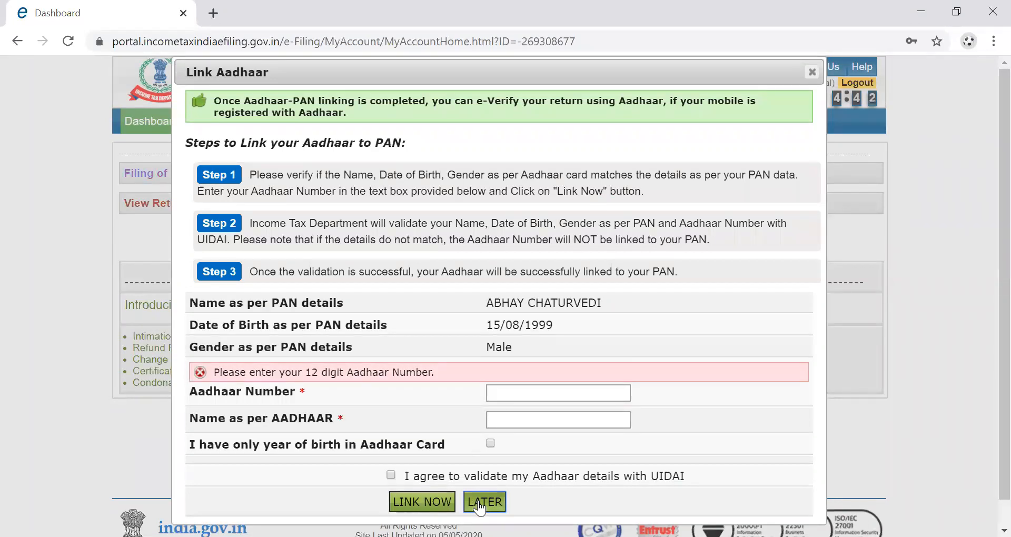
pyautogui.click(479, 504)
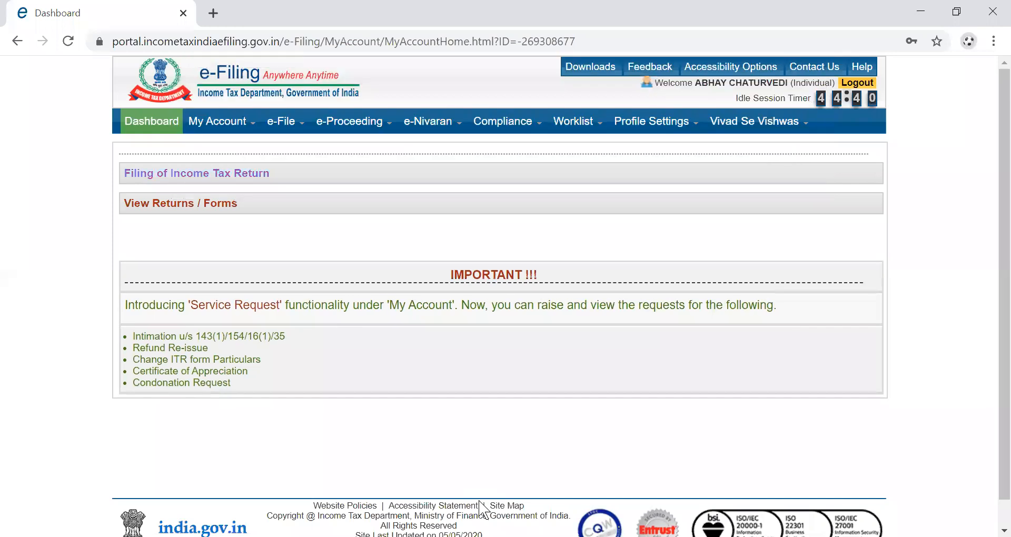
pyautogui.click(186, 203)
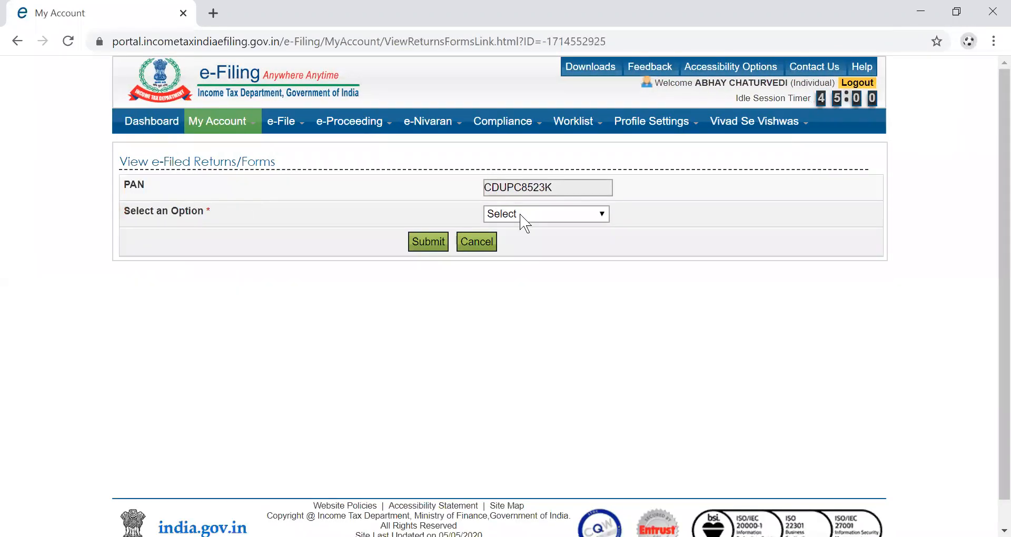
pyautogui.click(555, 218)
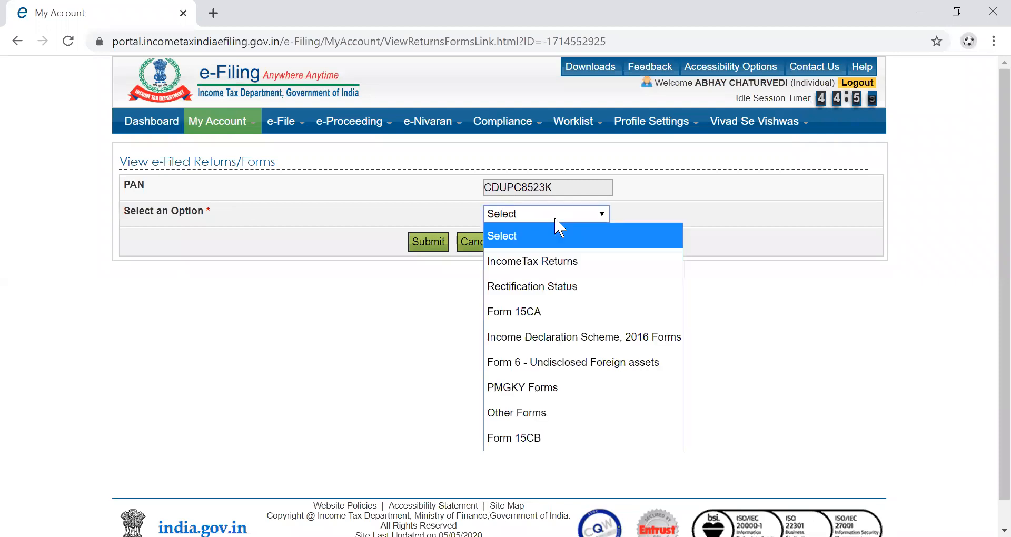
pyautogui.click(548, 261)
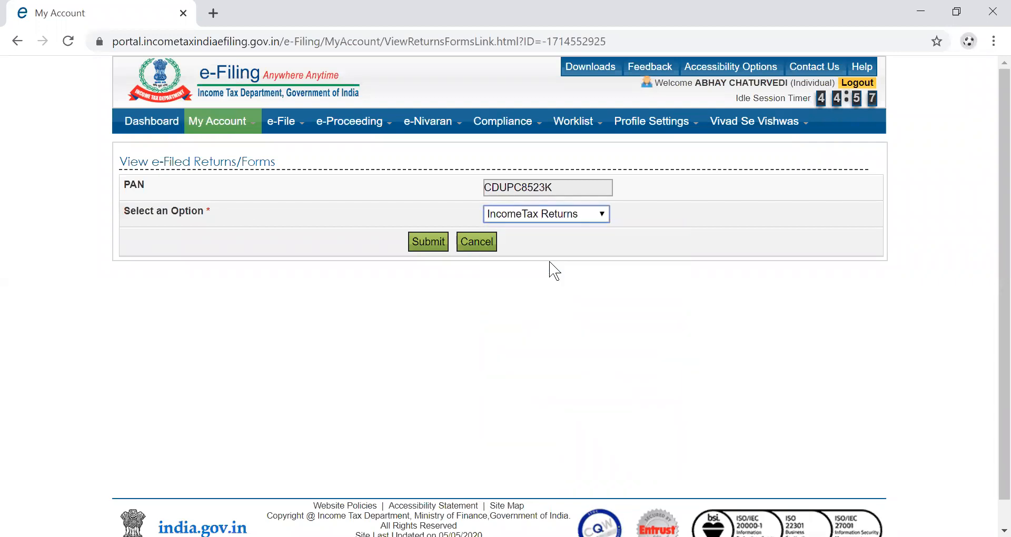
pyautogui.click(437, 246)
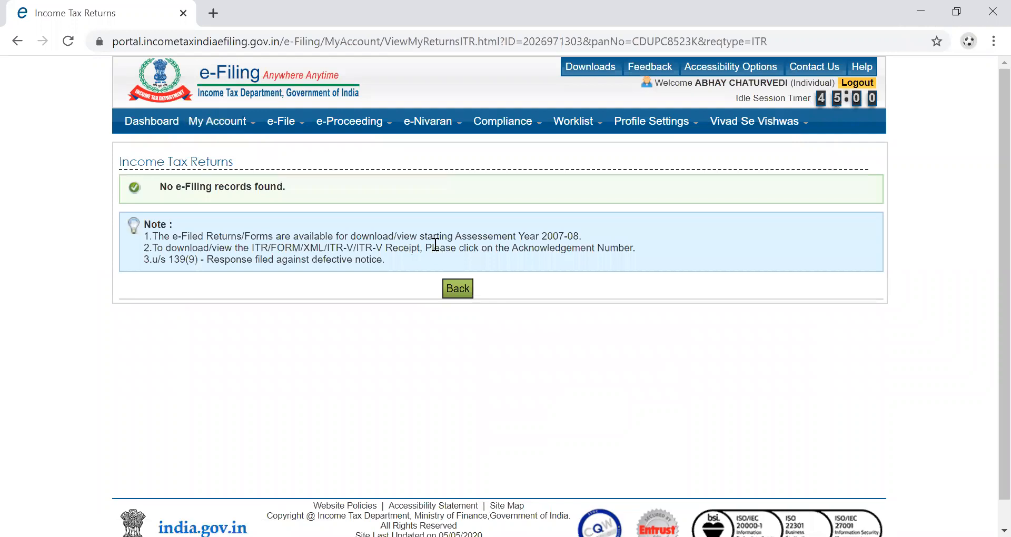
pyautogui.click(455, 294)
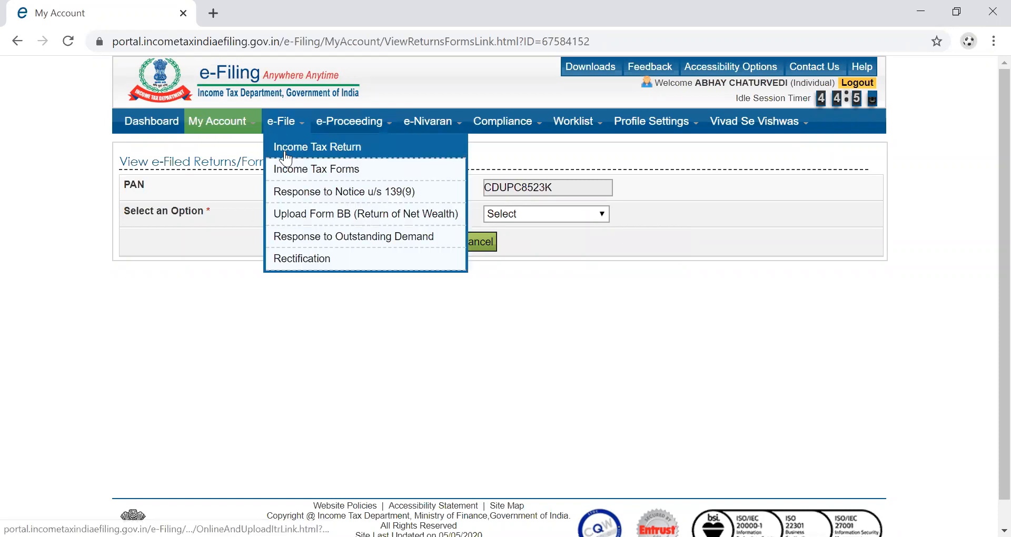
# Open the e-File Income Tax Return form and check the Assessment Year list without choosing.
pyautogui.click(284, 153)
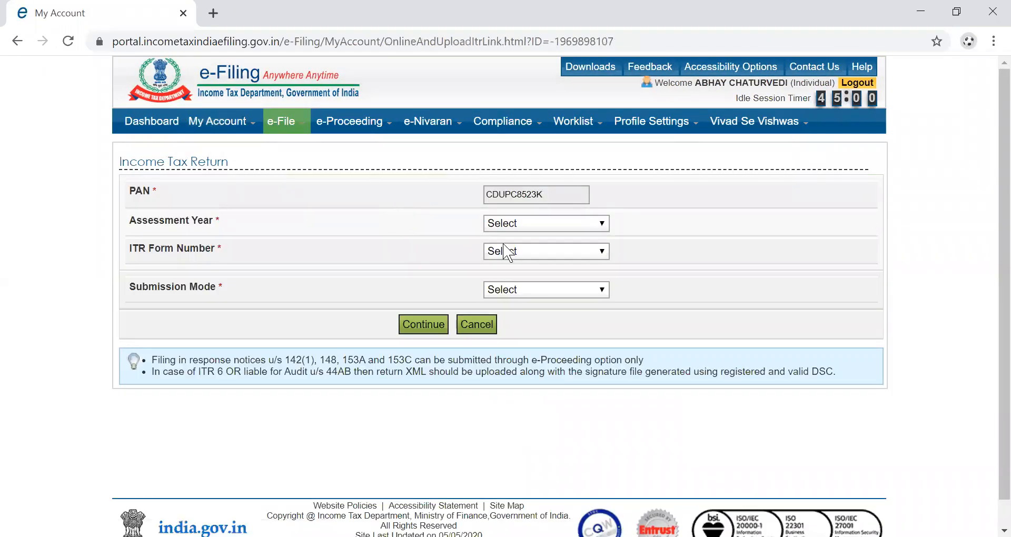
pyautogui.click(603, 226)
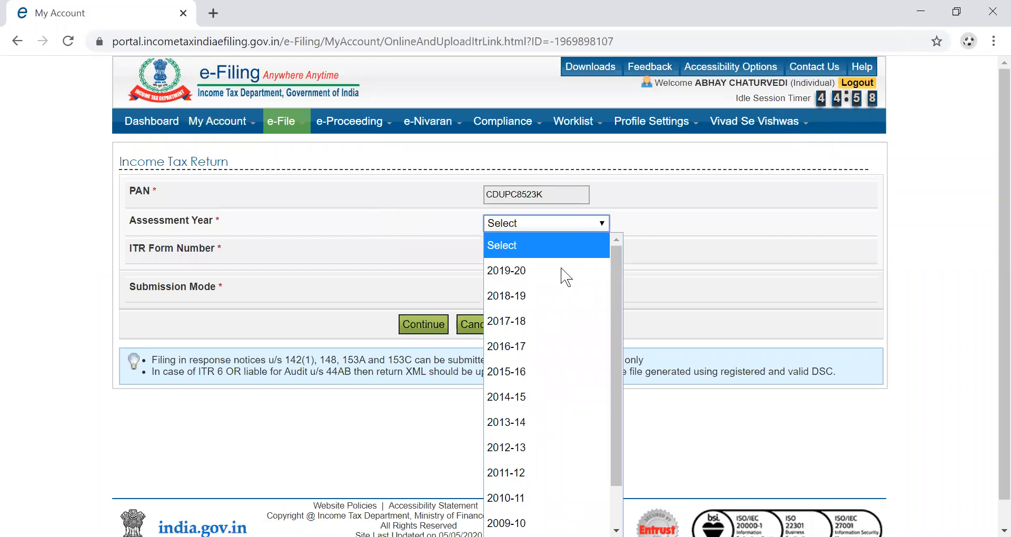
pyautogui.click(715, 247)
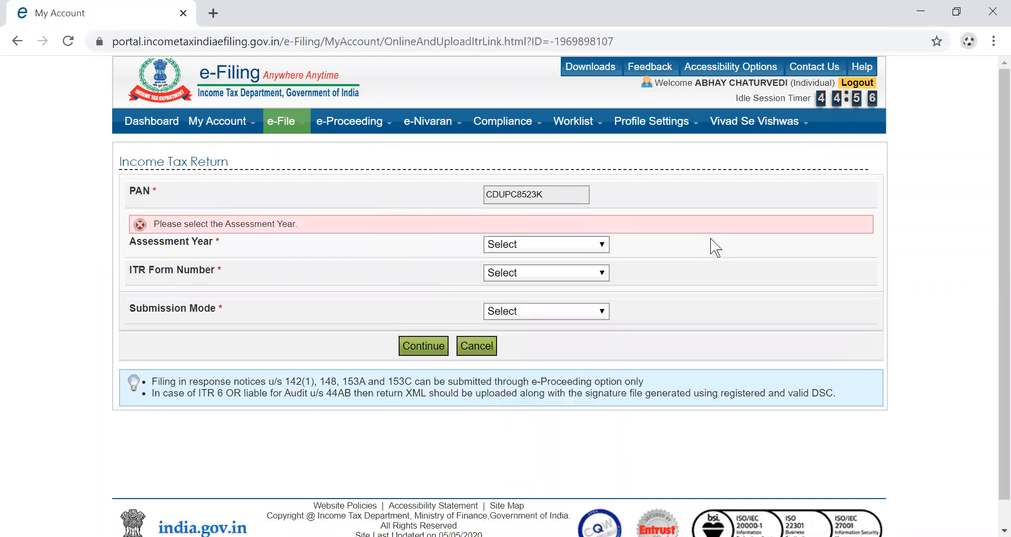
# Log out of the e-Filing account.
pyautogui.moveTo(650, 132)
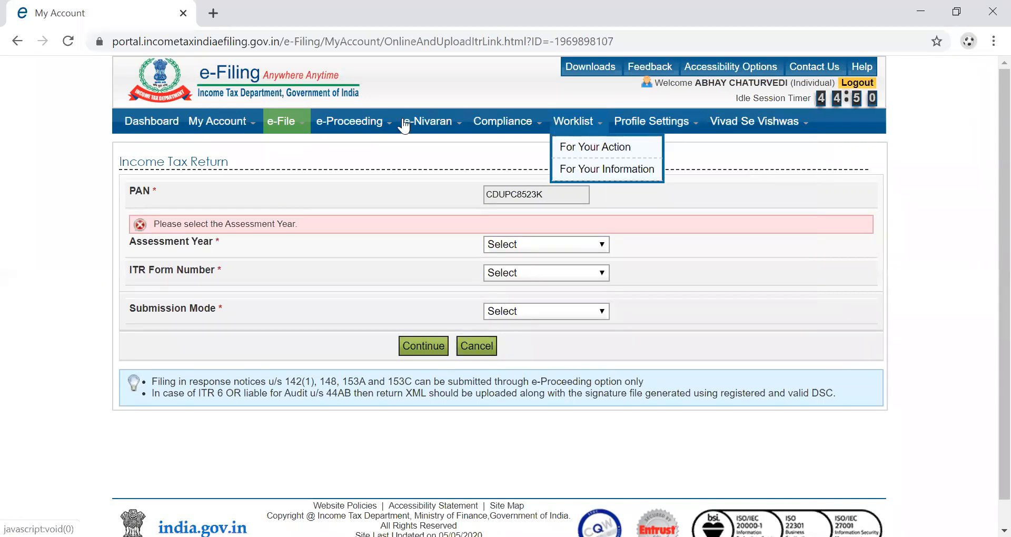
pyautogui.moveTo(324, 124)
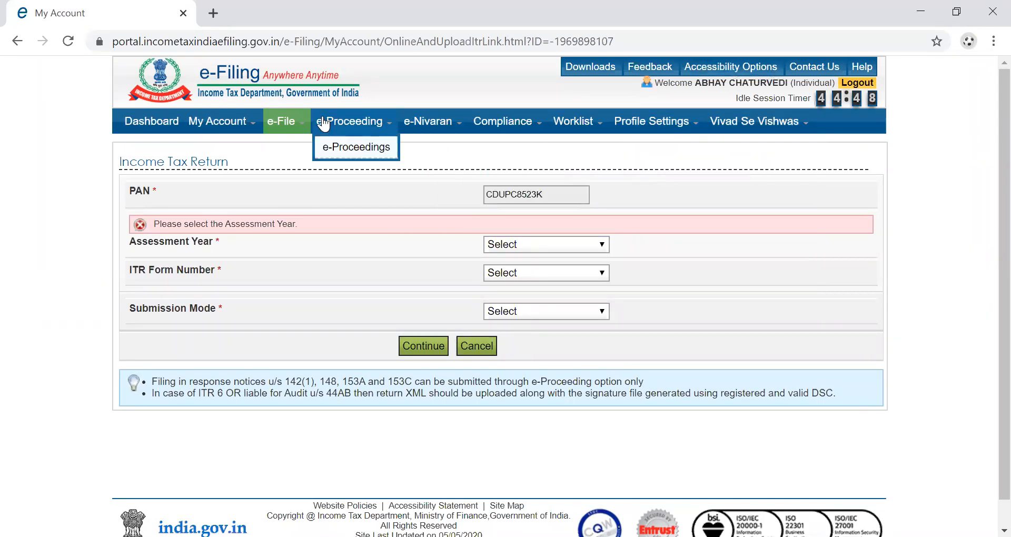
pyautogui.moveTo(234, 124)
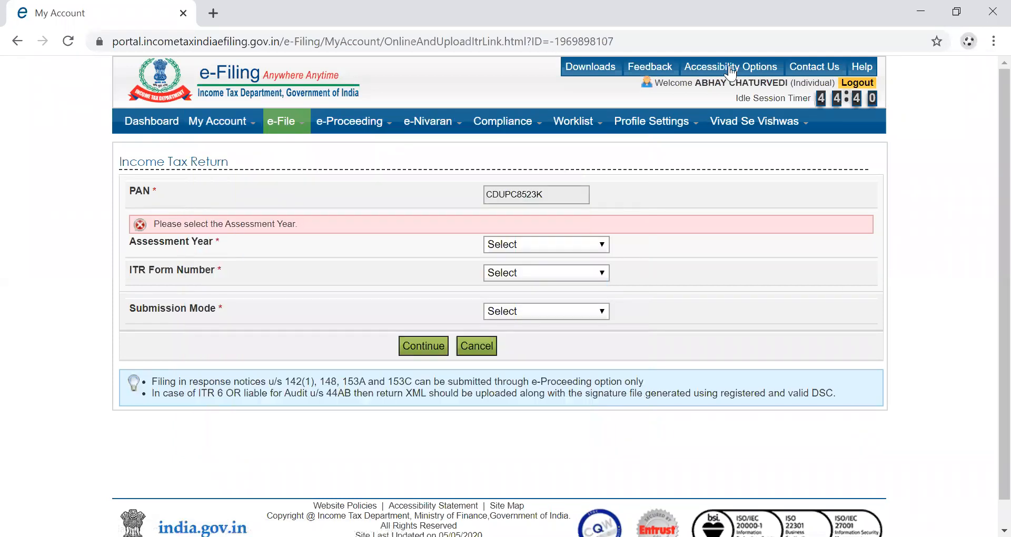
pyautogui.click(857, 83)
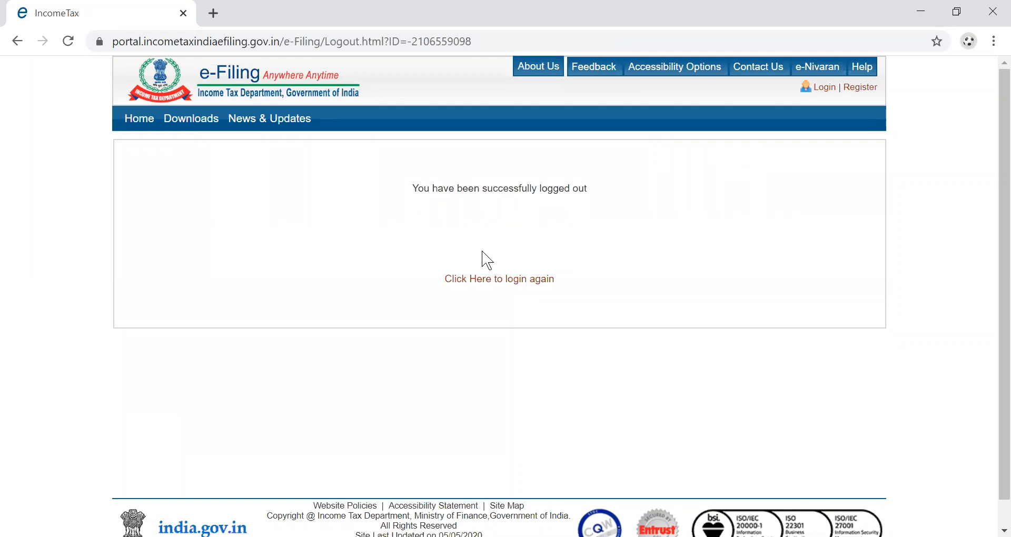
# Return to the home page, dismiss the tax-demand popup, and open Link Aadhaar from Quick Links.
pyautogui.click(145, 128)
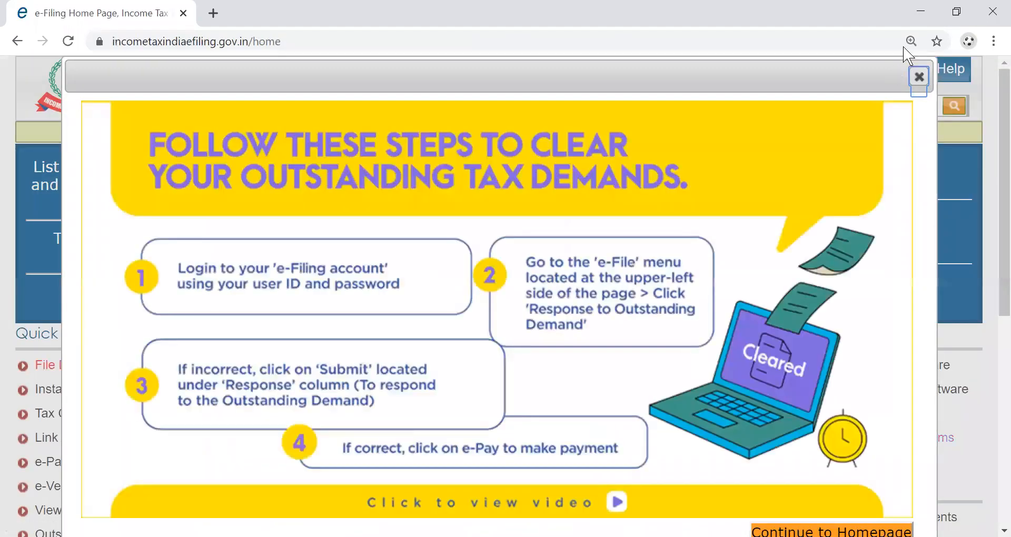
pyautogui.press('Escape')
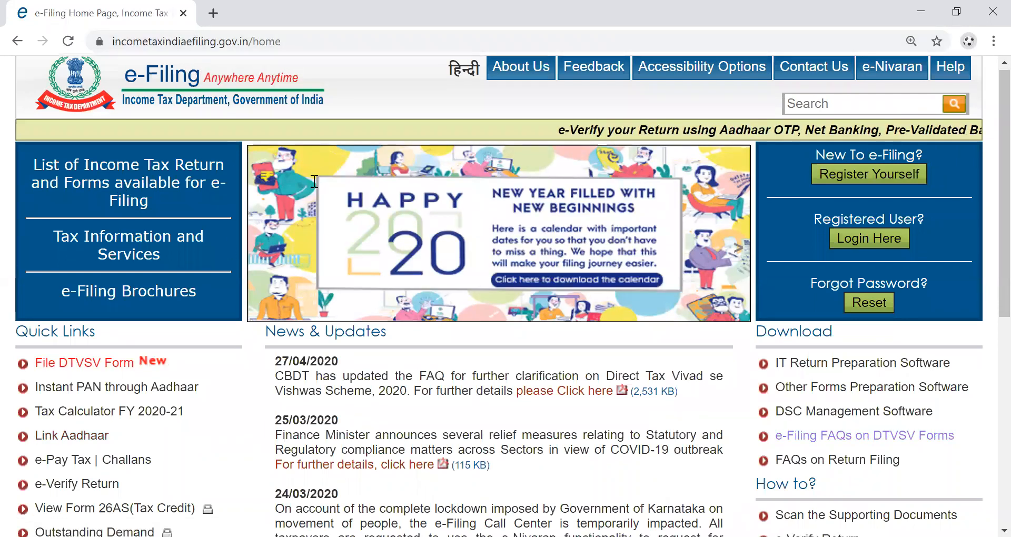
pyautogui.scroll(-5, 313, 187)
pyautogui.scroll(1, 313, 187)
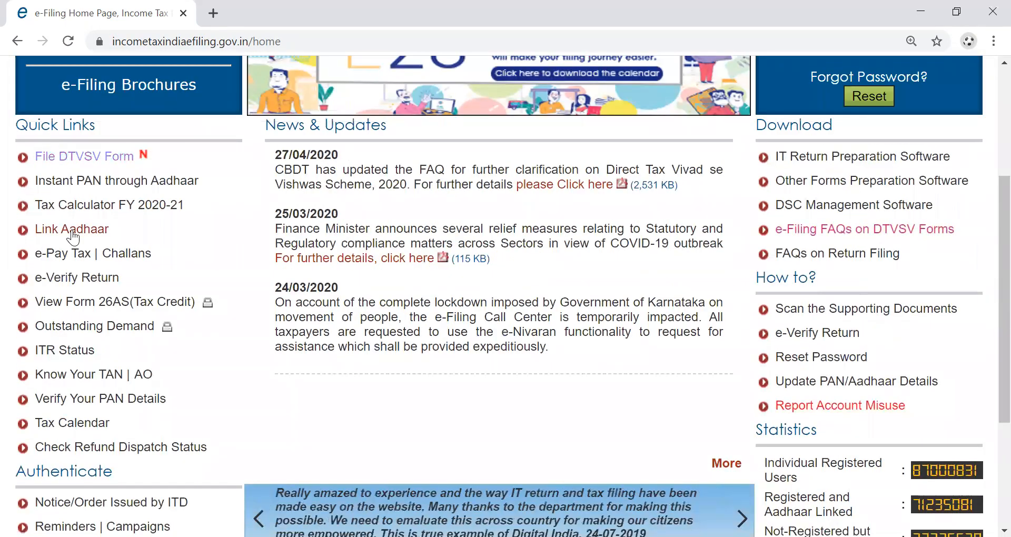
pyautogui.click(71, 233)
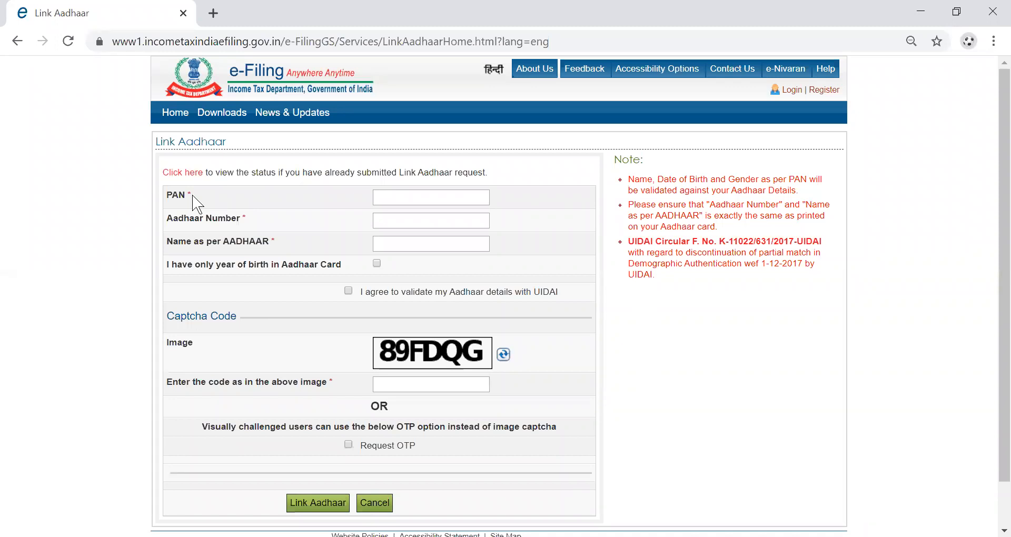
# Fill the PAN field with the account's PAN and the Aadhaar Number field with the 12-digit number.
pyautogui.click(391, 204)
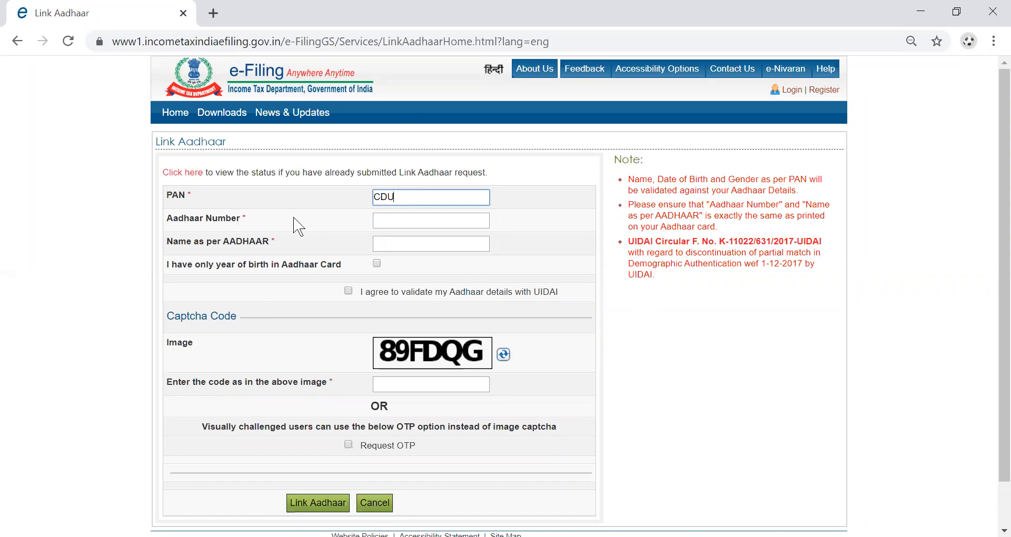
pyautogui.click(391, 219)
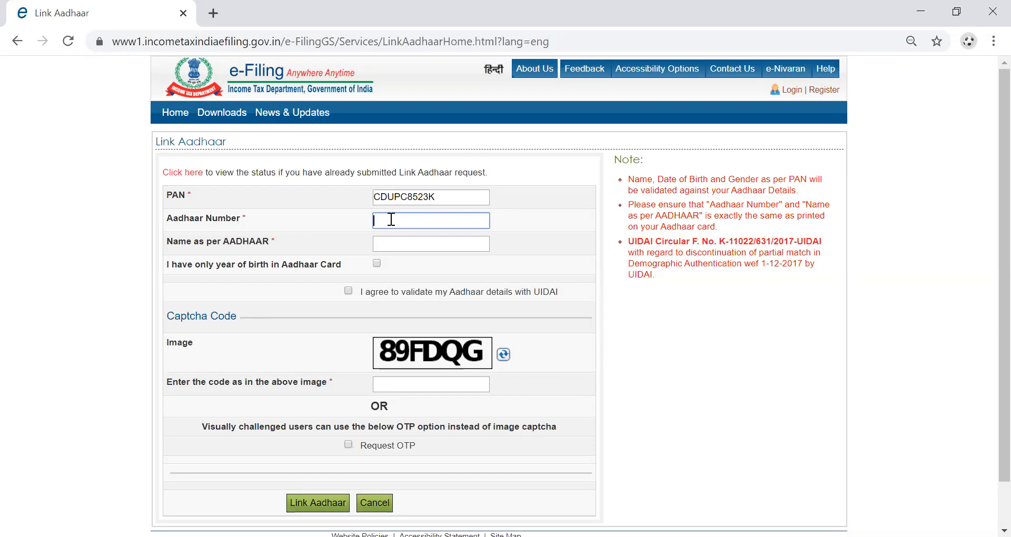
pyautogui.click(389, 246)
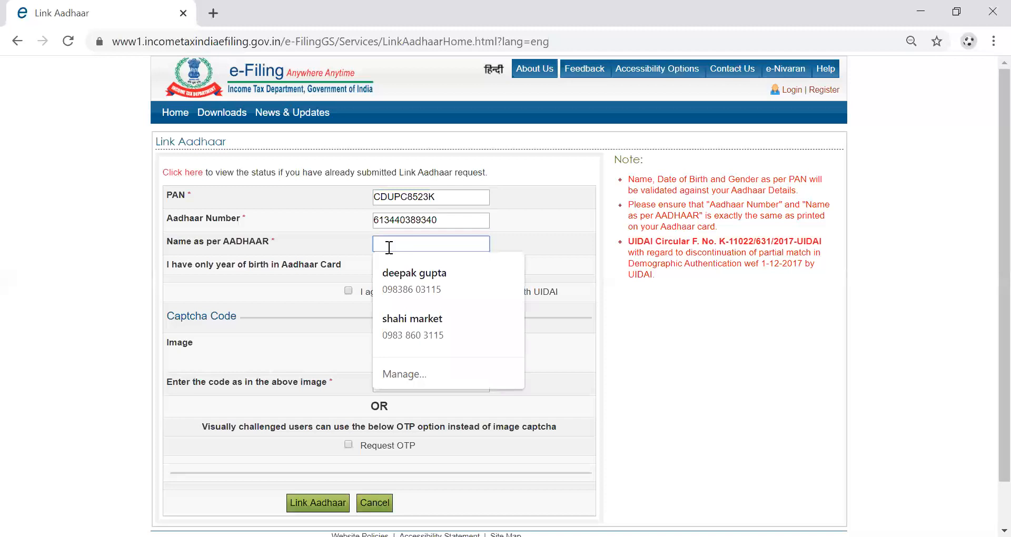
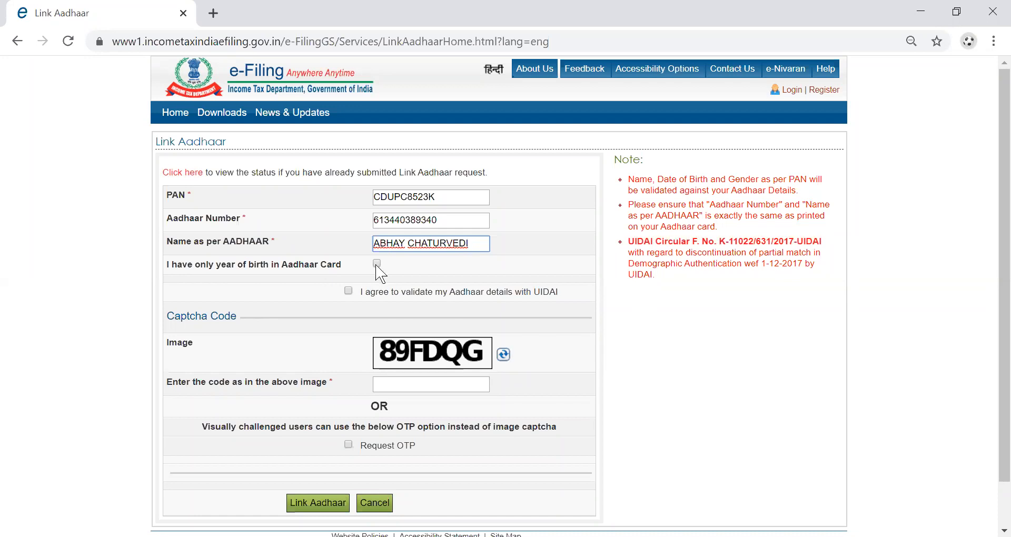
# Enter the name as per Aadhaar, tick the UIDAI validation consent, fill the captcha and submit Link Aadhaar.
pyautogui.click(348, 292)
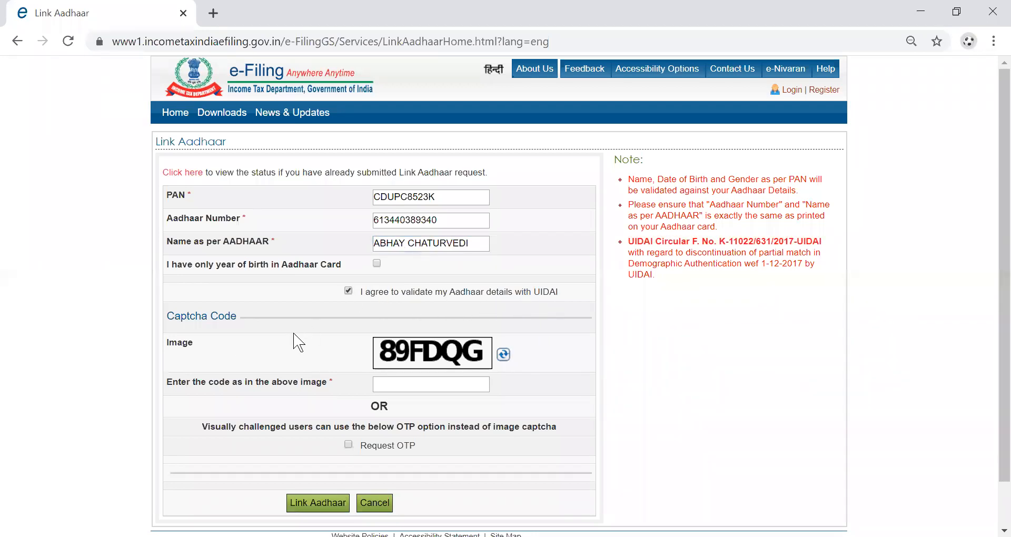
pyautogui.click(422, 385)
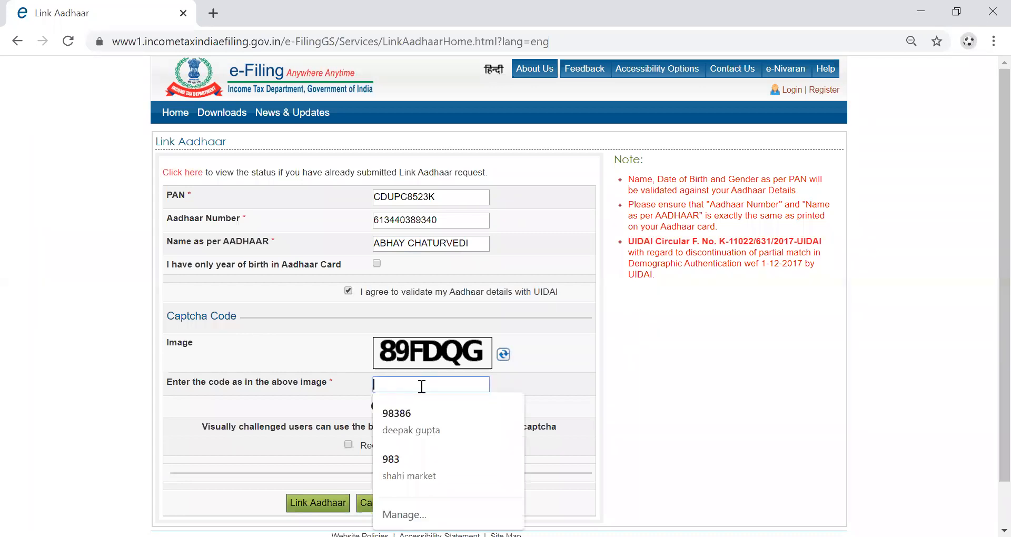
pyautogui.write('89')
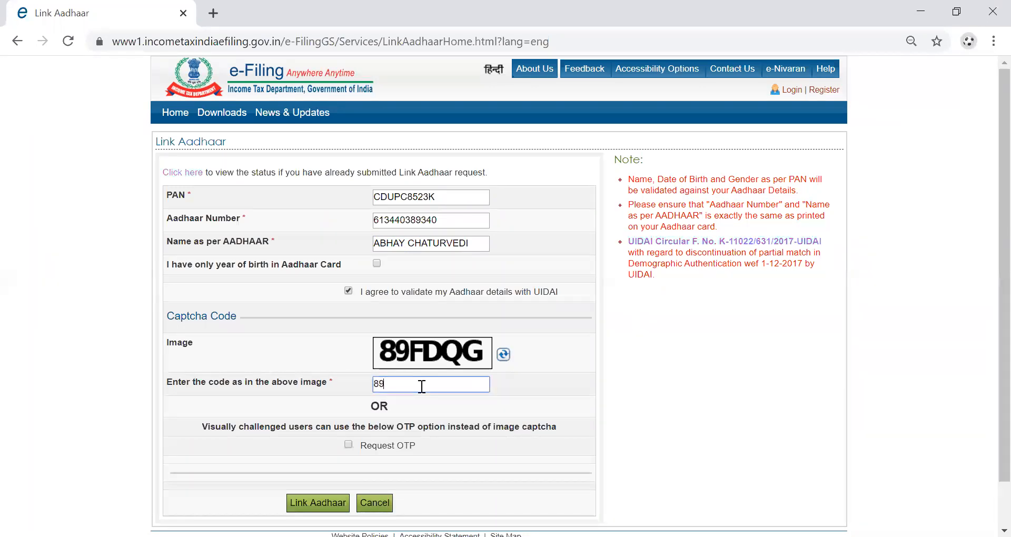
pyautogui.write('FDQG')
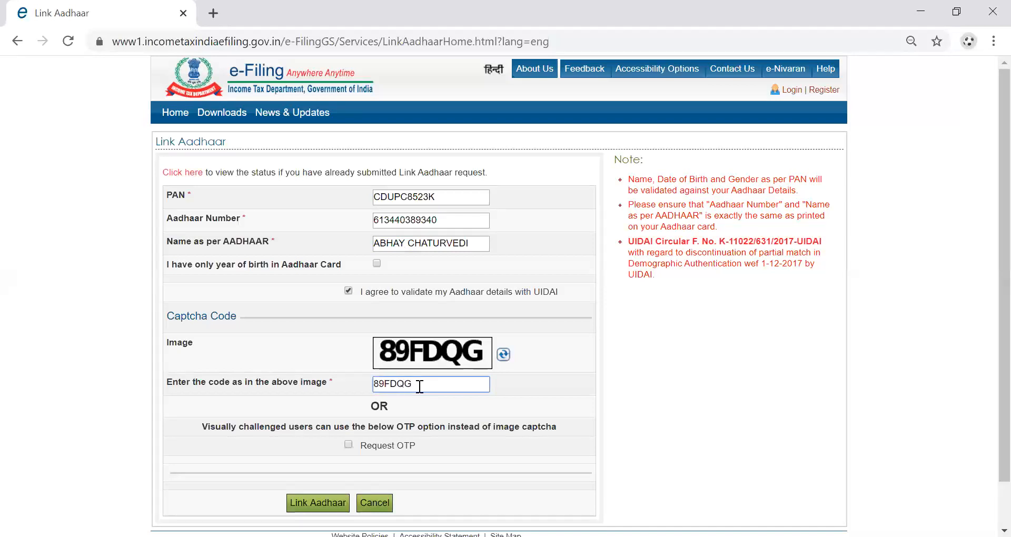
pyautogui.click(322, 502)
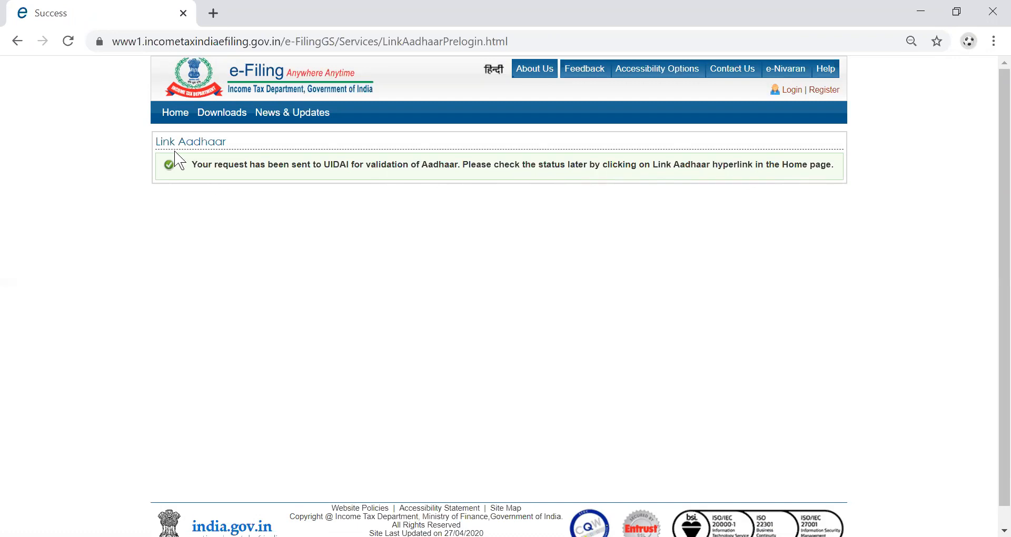
# Return to the e-Filing home page from the UIDAI request success confirmation.
pyautogui.click(183, 125)
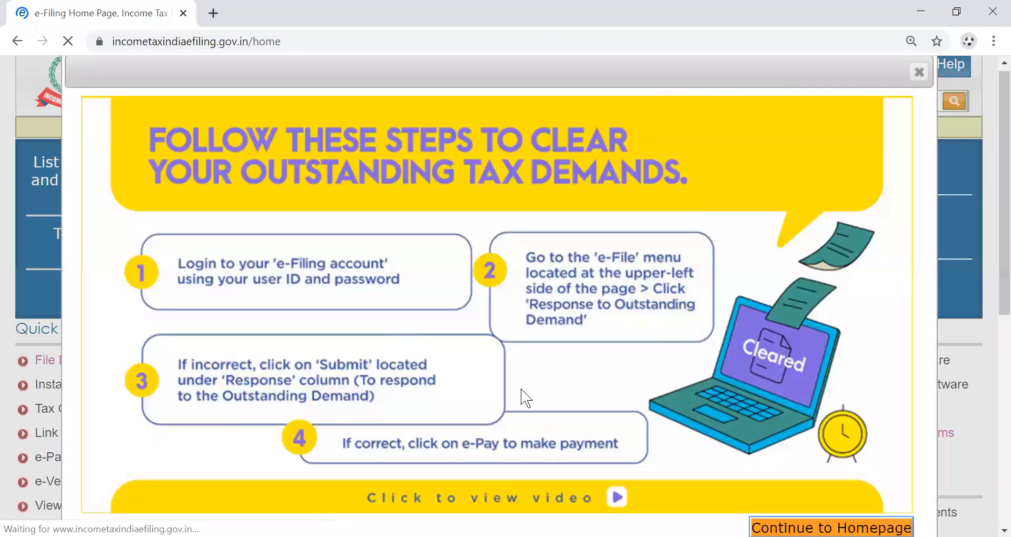
# Dismiss the tax-demands popup and open the Link Aadhaar status check page from Quick Links.
pyautogui.click(920, 72)
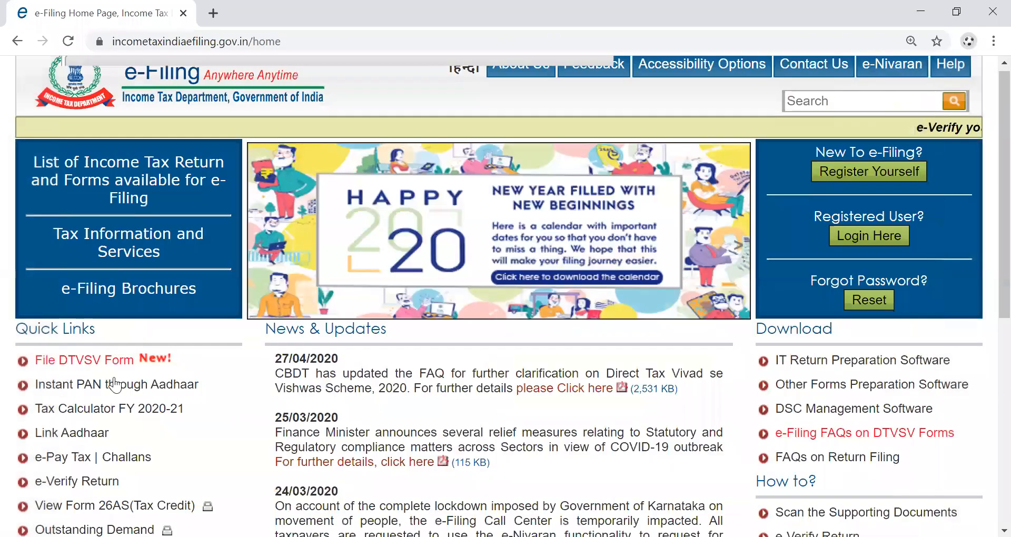
pyautogui.scroll(-2, 115, 379)
pyautogui.scroll(-1, 83, 331)
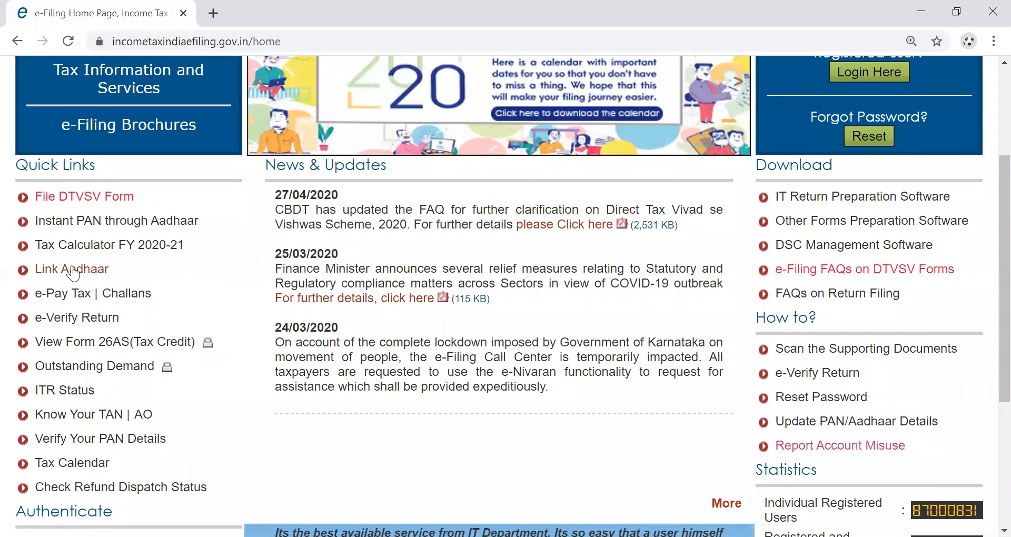
pyautogui.click(72, 269)
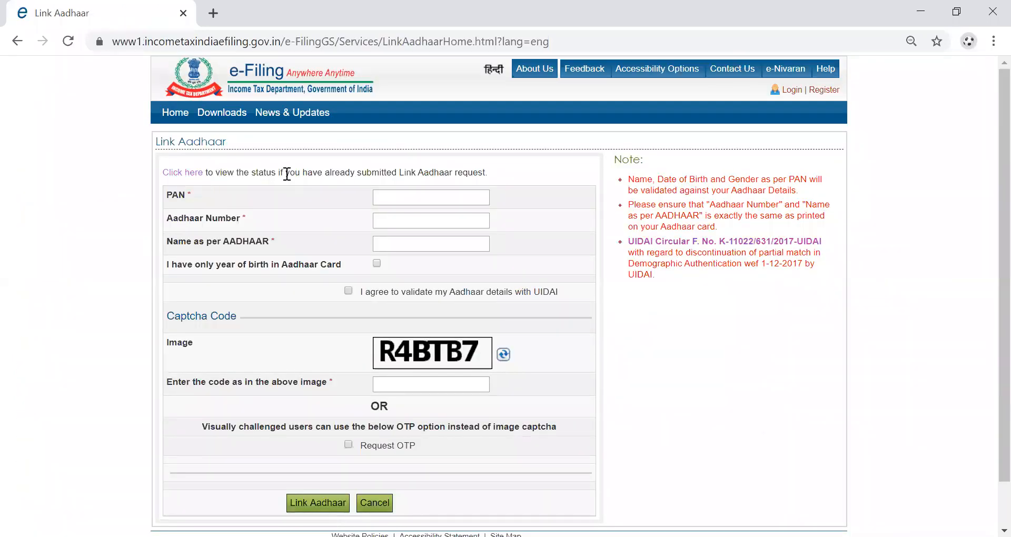
pyautogui.click(184, 176)
# Enter the PAN and Aadhaar number and view the status confirming they are linked.
pyautogui.click(410, 172)
pyautogui.click(406, 193)
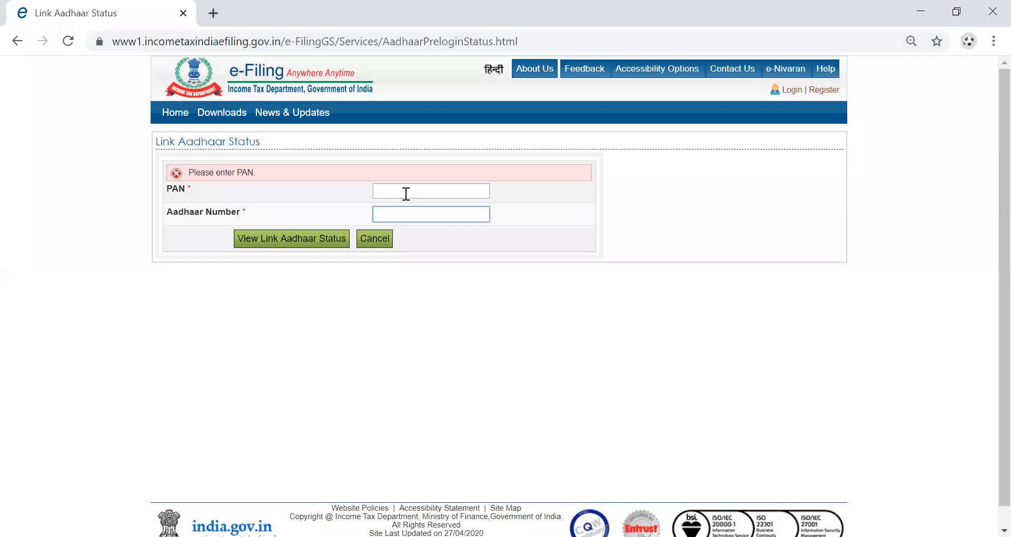
pyautogui.click(406, 194)
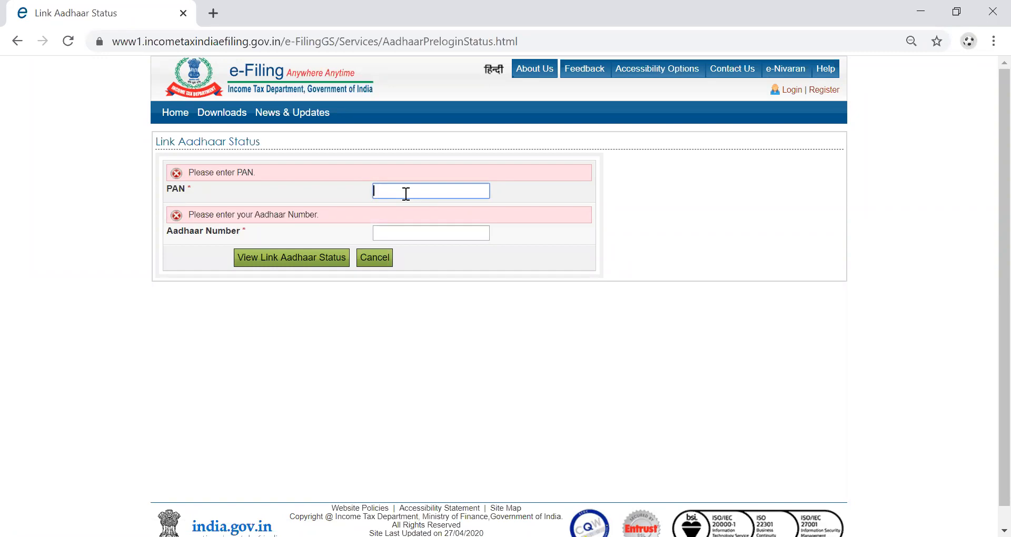
pyautogui.press('Tab')
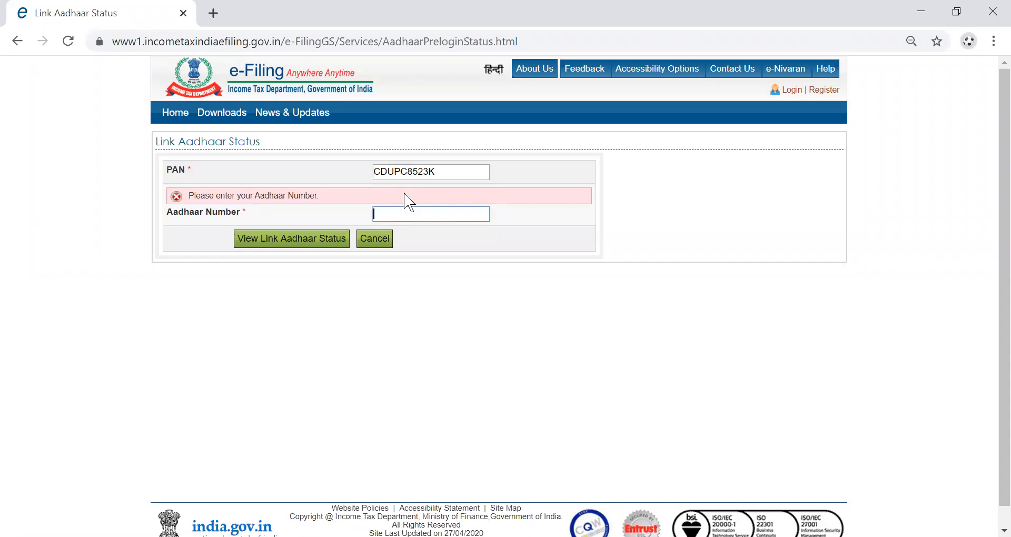
pyautogui.click(289, 244)
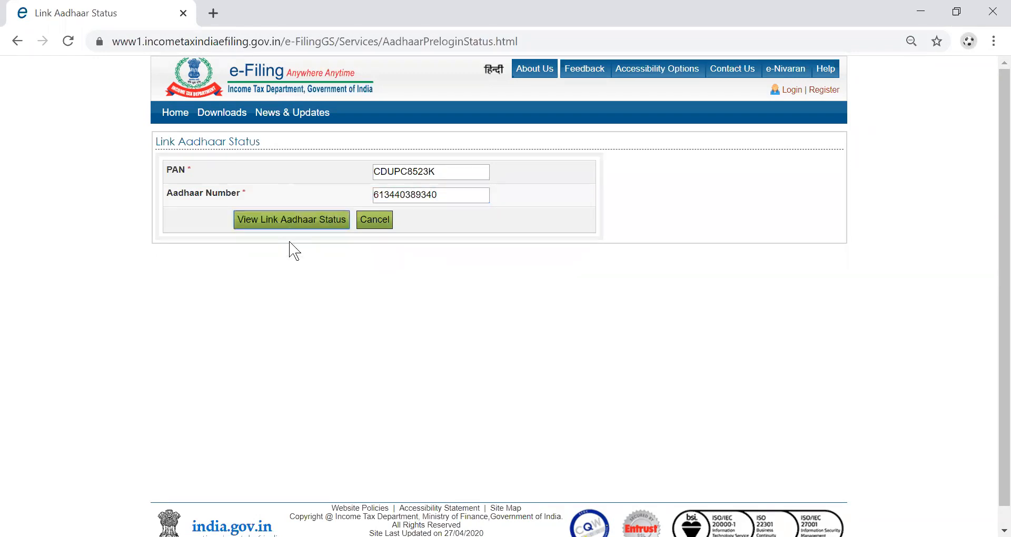
pyautogui.click(289, 227)
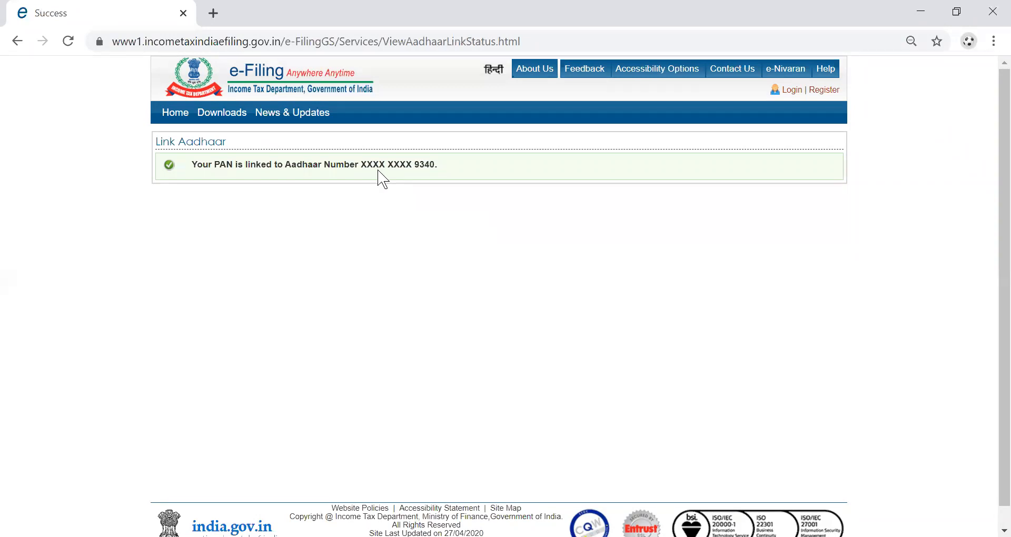
pyautogui.click(179, 129)
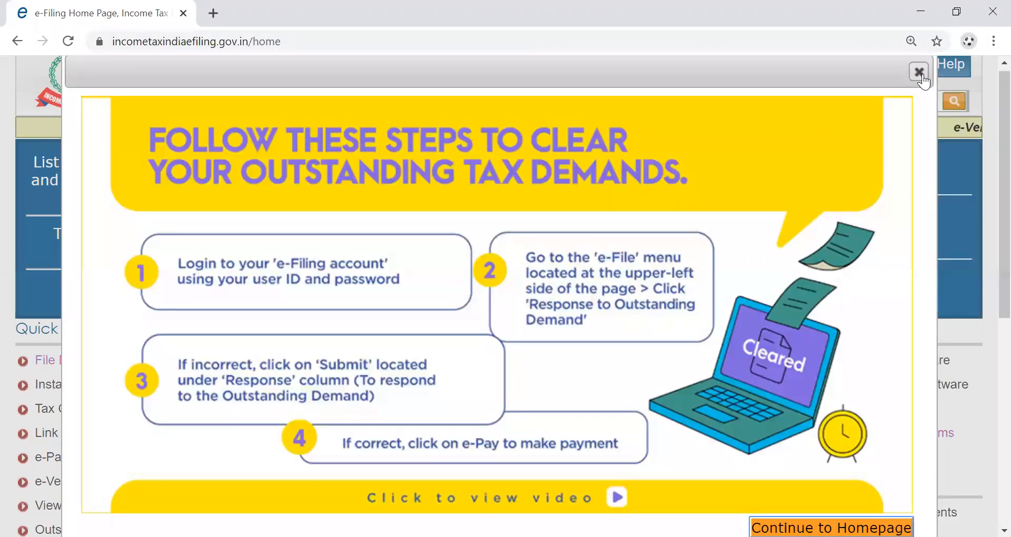
# Close the tax-demands popup and scroll through the home page's Quick Links and News & Updates.
pyautogui.click(919, 72)
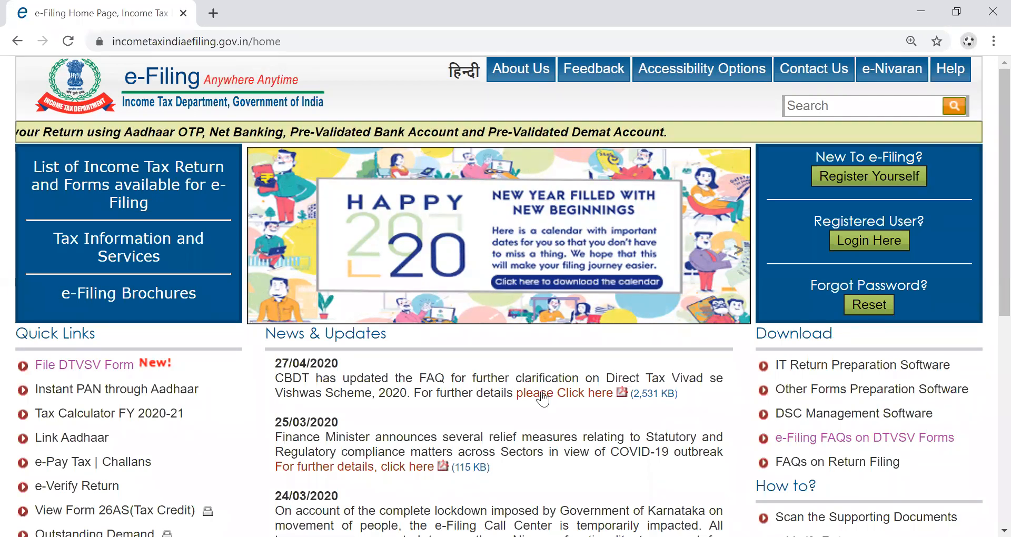
pyautogui.scroll(-3, 543, 398)
pyautogui.scroll(3, 542, 392)
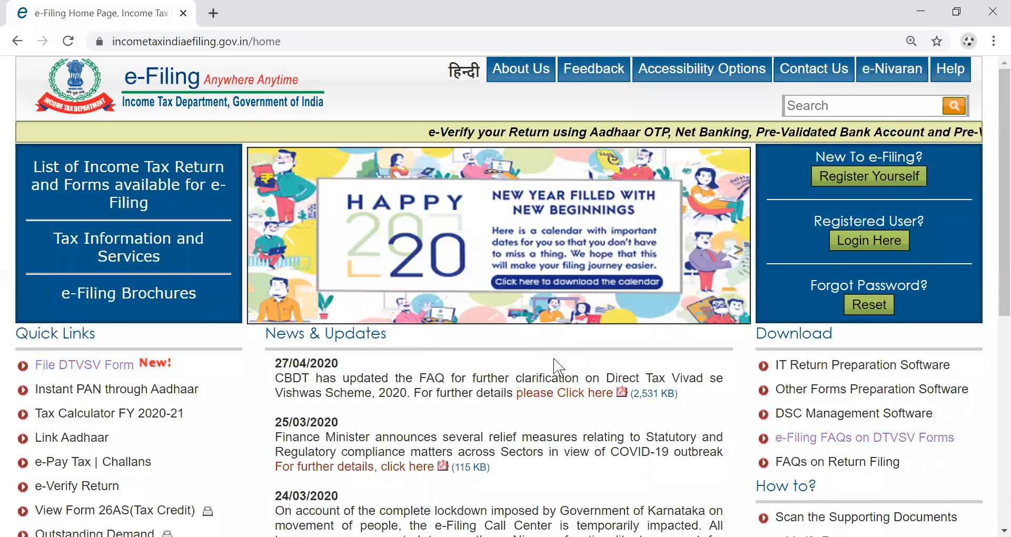
pyautogui.scroll(-3, 554, 366)
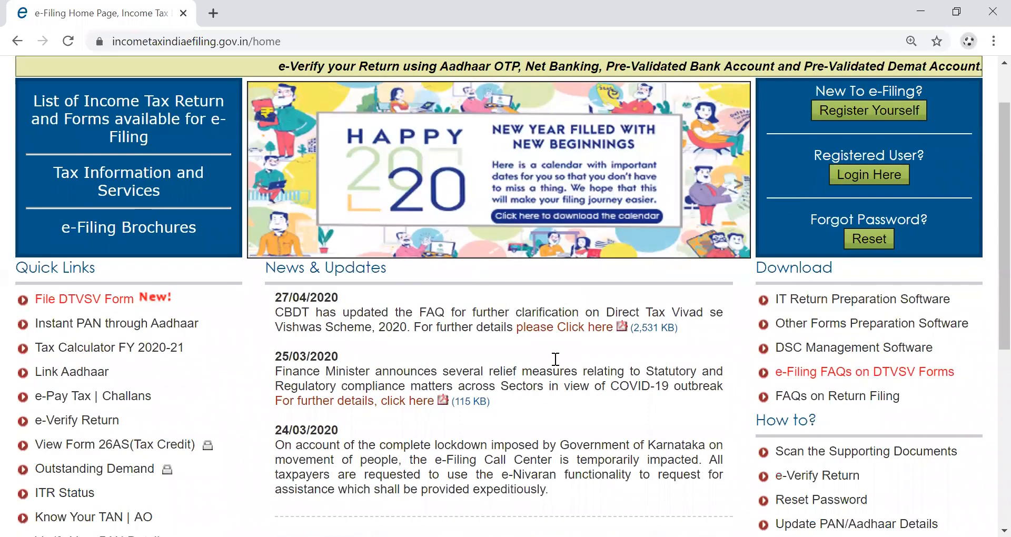
pyautogui.scroll(-2, 555, 360)
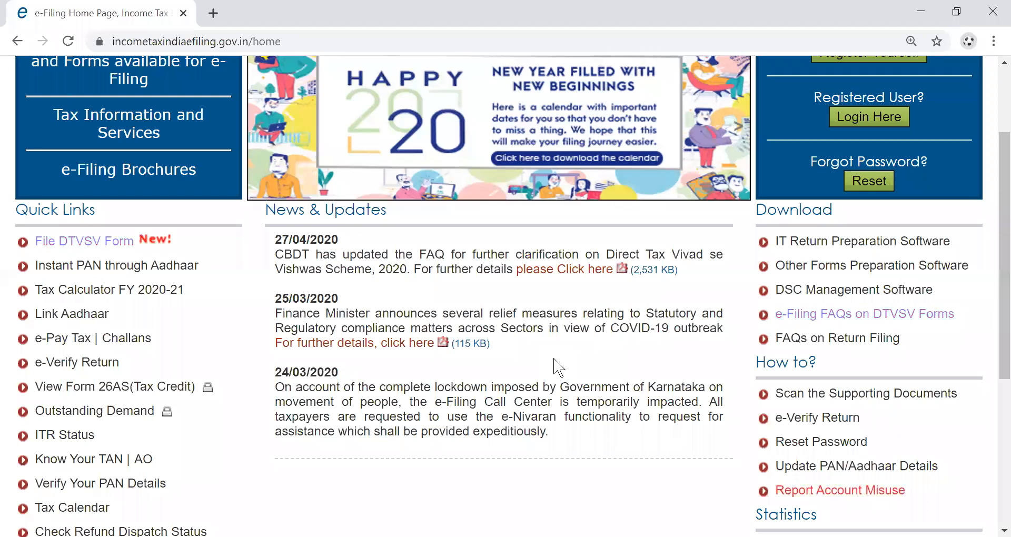
pyautogui.scroll(1, 558, 367)
pyautogui.scroll(2, 558, 367)
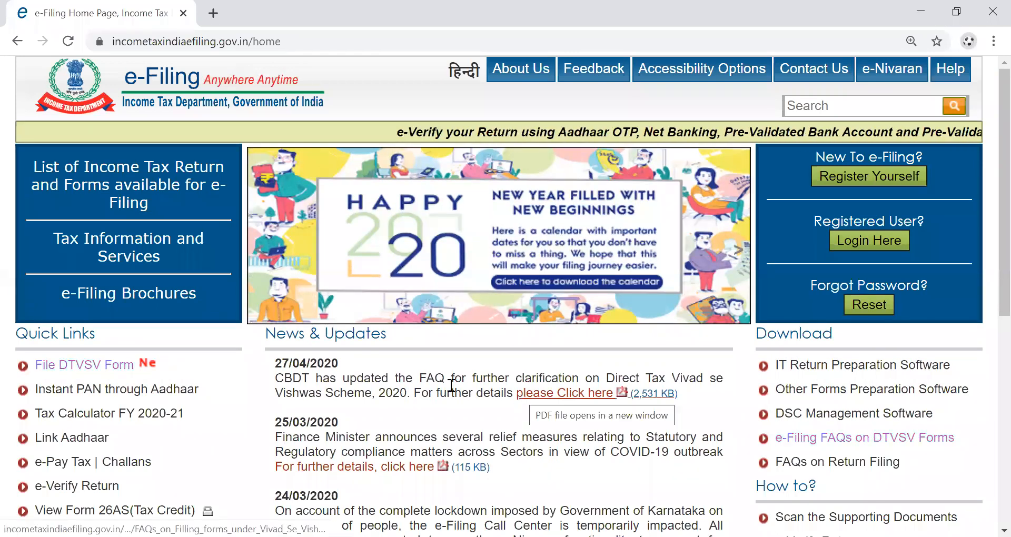
pyautogui.scroll(-2, 450, 374)
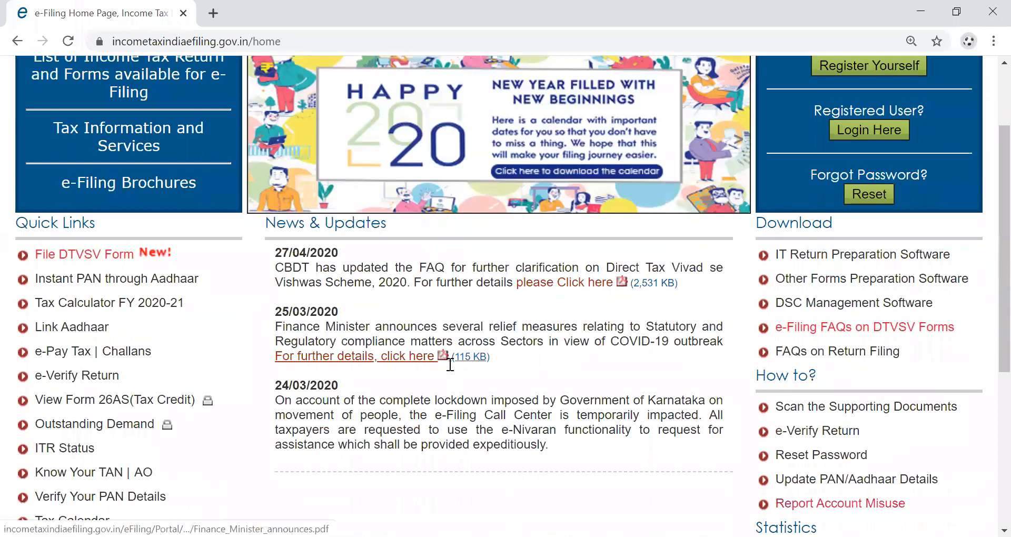
pyautogui.scroll(2, 450, 364)
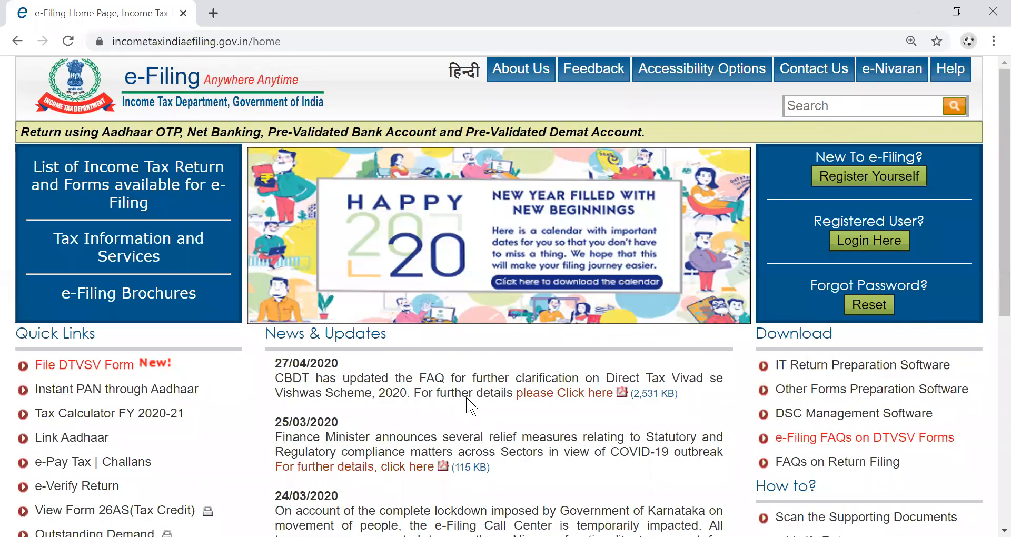
pyautogui.scroll(-1, 466, 398)
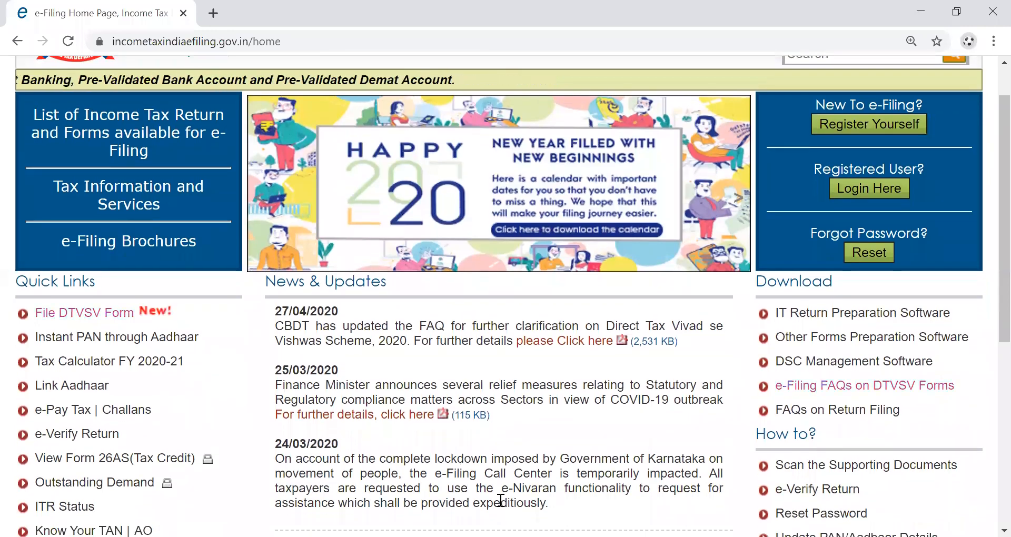